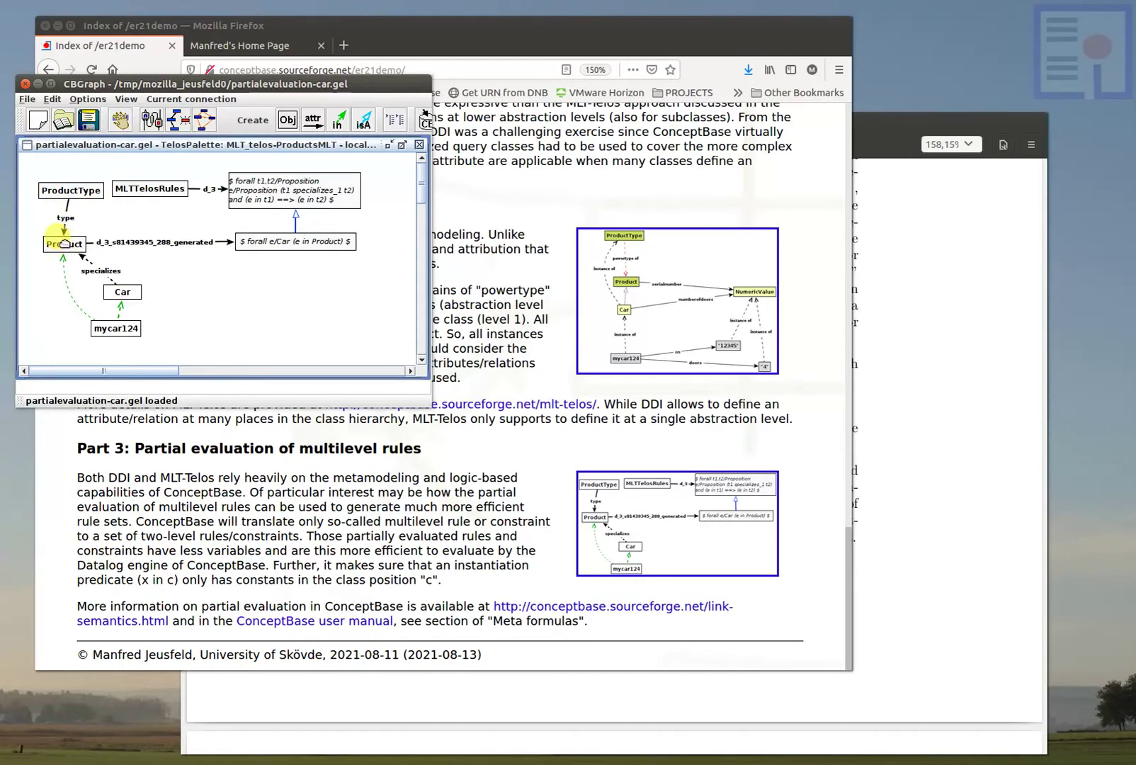
# Step: Examine the type link between ProductType and Product, the MLTTelosRules node and its d_3 rule formula in the graph
pyautogui.moveTo(65, 218); pyautogui.dragTo(60, 214)
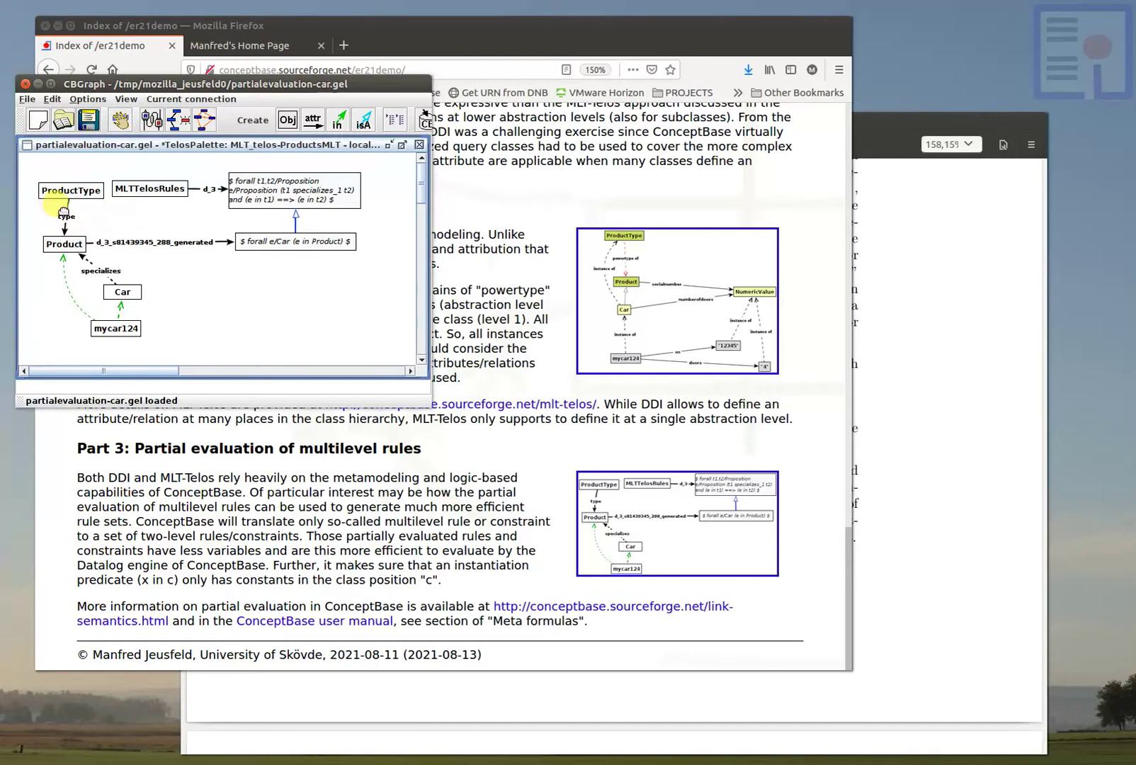
pyautogui.moveTo(70, 215); pyautogui.dragTo(66, 216)
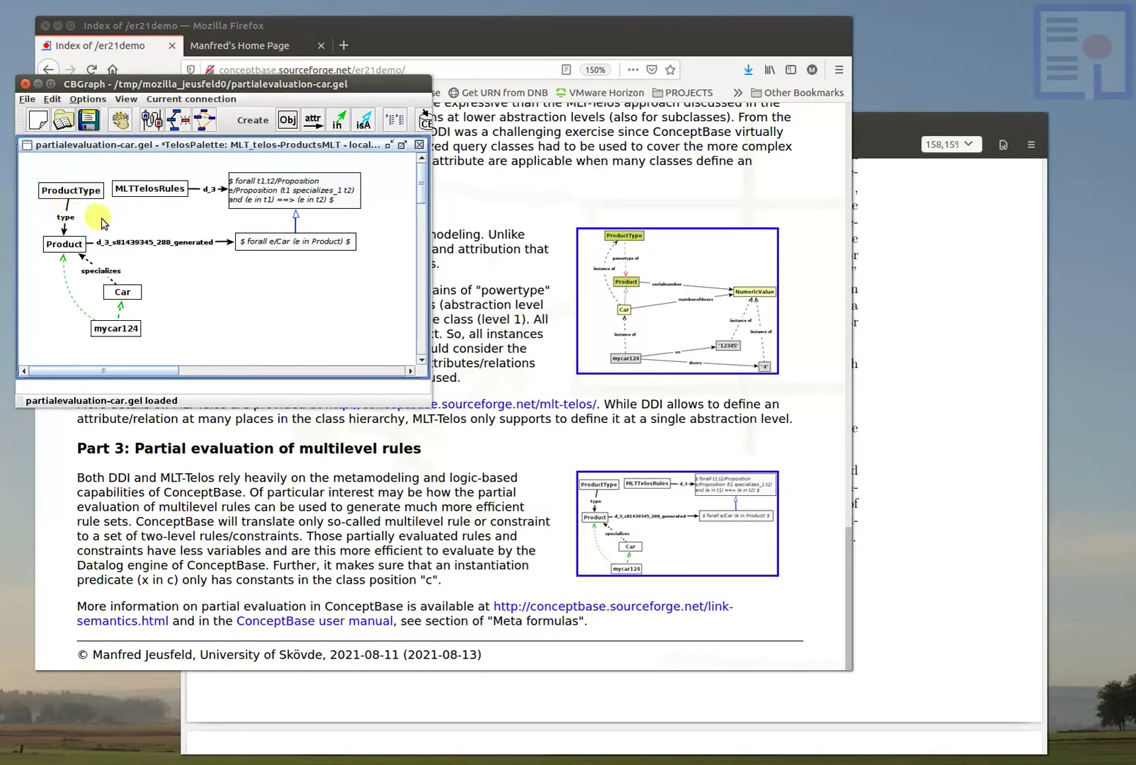
pyautogui.click(151, 186)
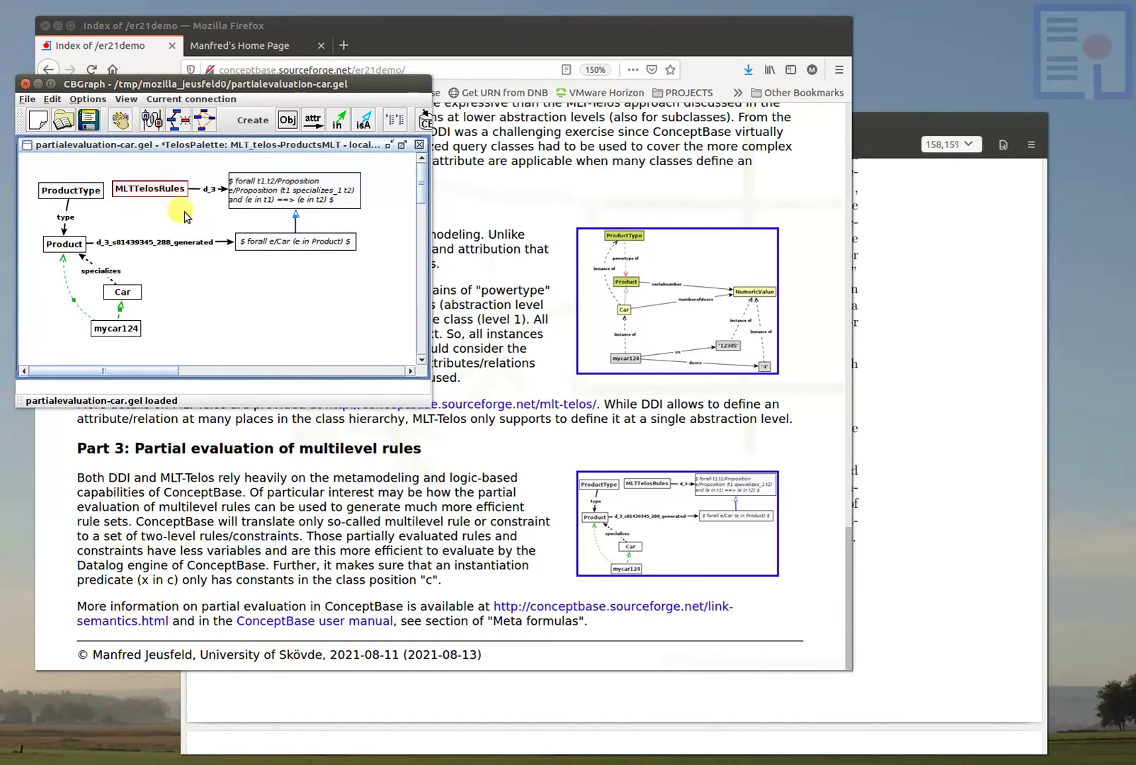
pyautogui.click(293, 187)
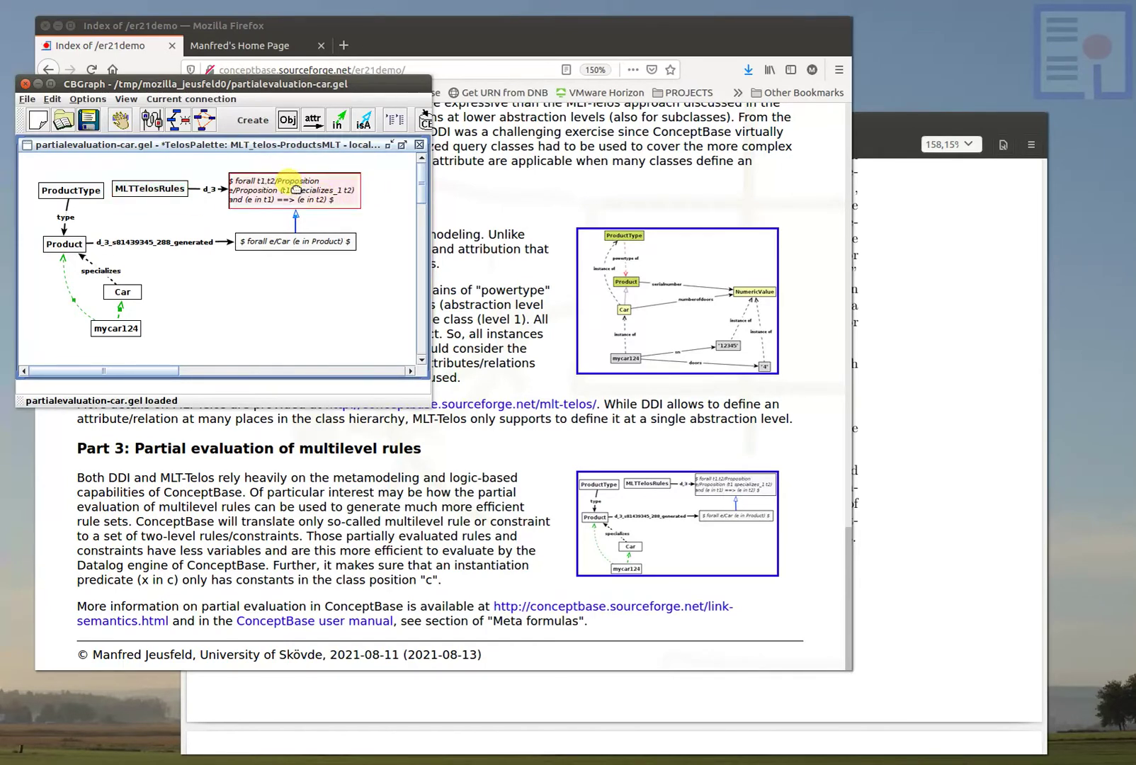
pyautogui.click(176, 219)
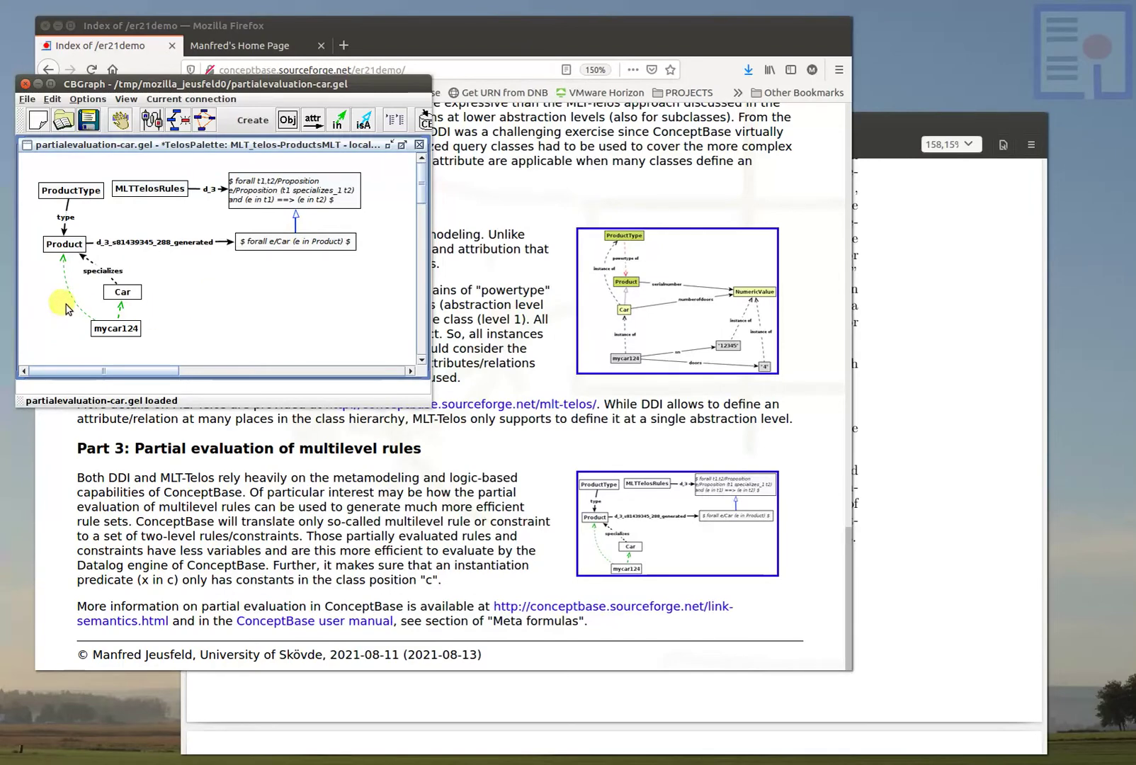
# Step: Nudge the mycar124 node slightly to the left and the Product node slightly to the right in the graph
pyautogui.moveTo(53, 278); pyautogui.dragTo(84, 309)
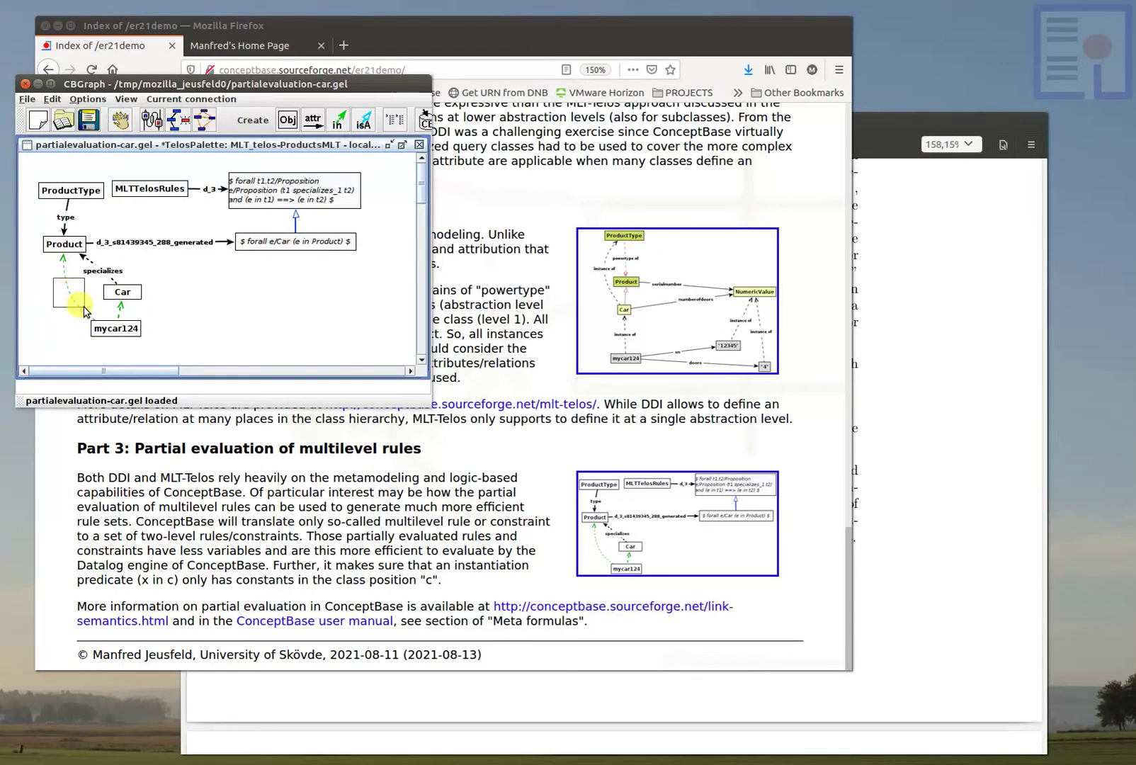
pyautogui.click(45, 317)
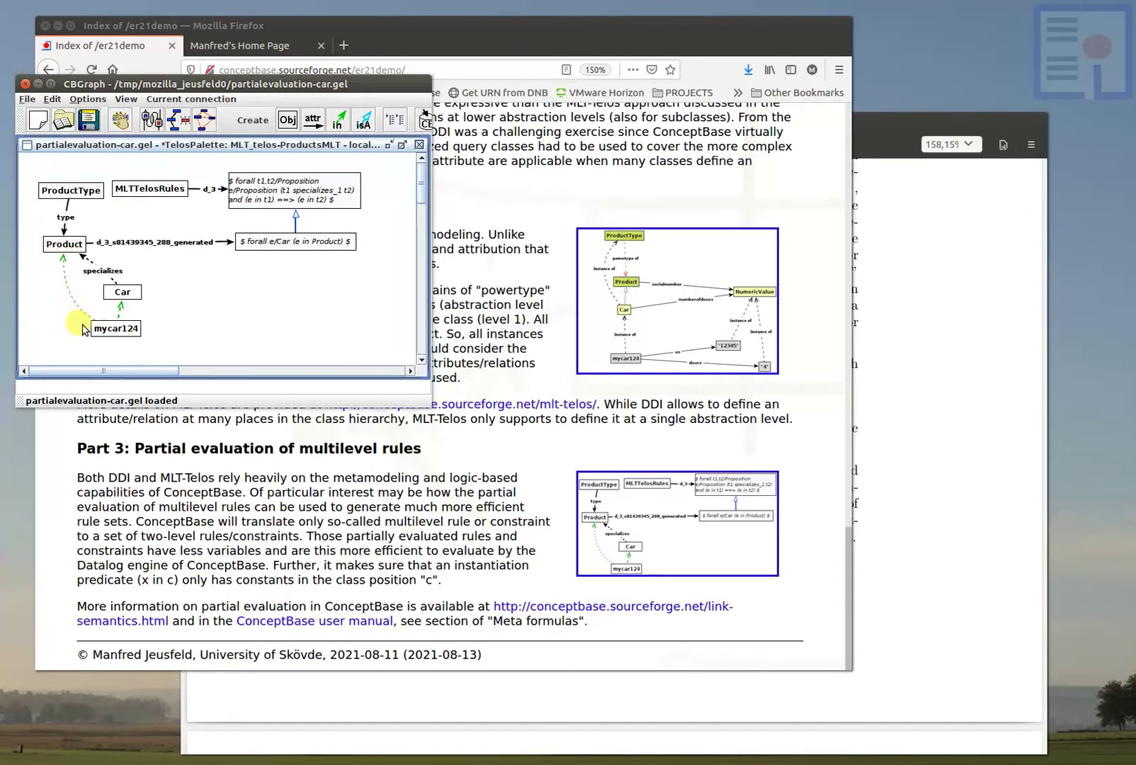
pyautogui.moveTo(101, 326); pyautogui.dragTo(97, 326)
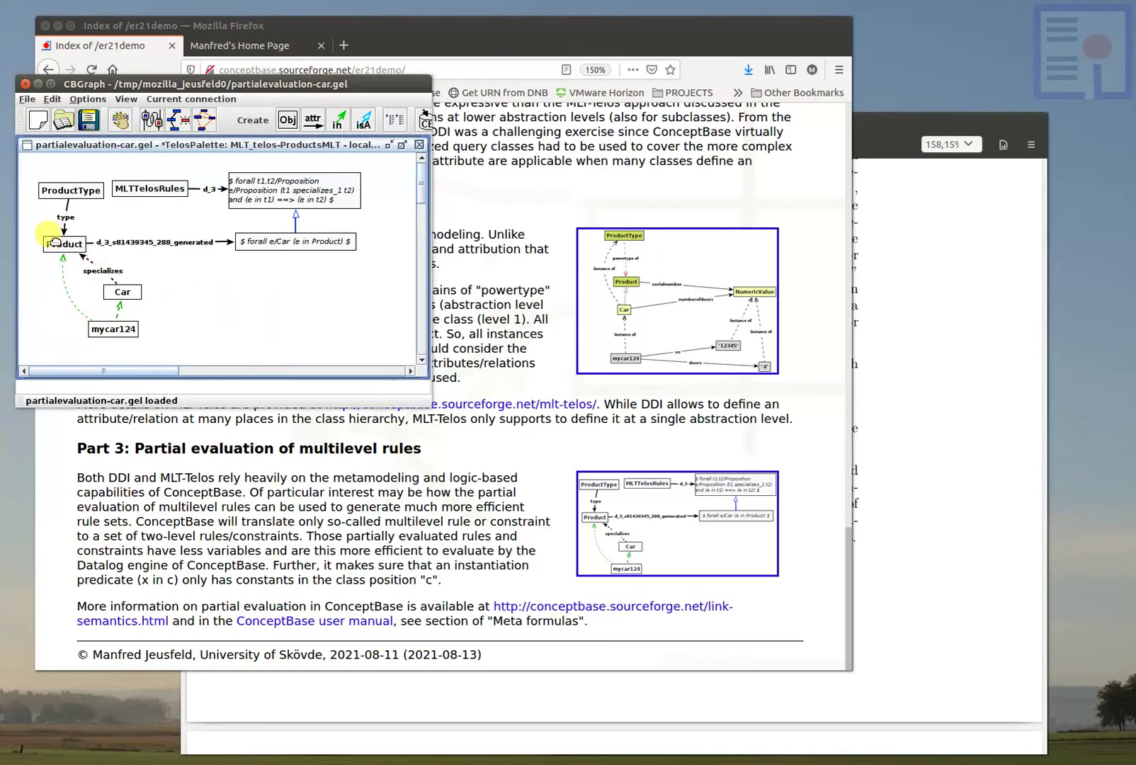
pyautogui.moveTo(54, 242); pyautogui.dragTo(60, 242)
# Step: Display the Car object's frame in the Telos Editor, move the editor window to view it, and close the window
pyautogui.click(118, 298)
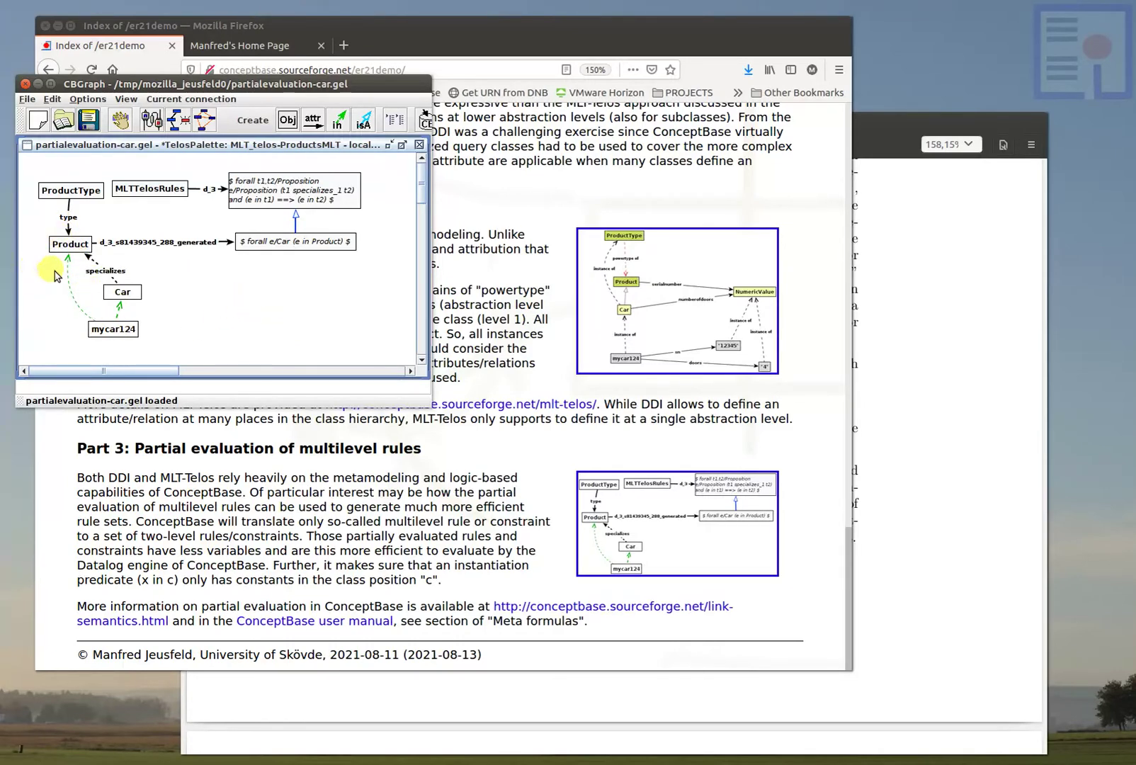
pyautogui.rightClick(119, 291)
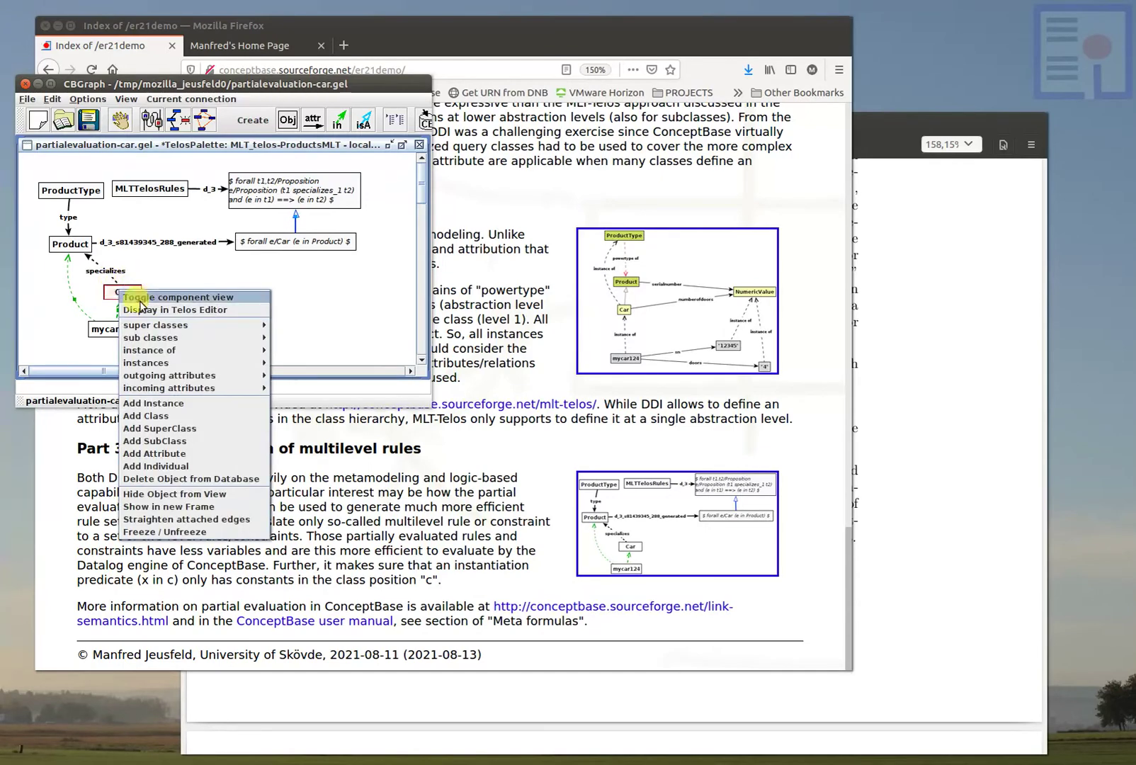
pyautogui.click(142, 310)
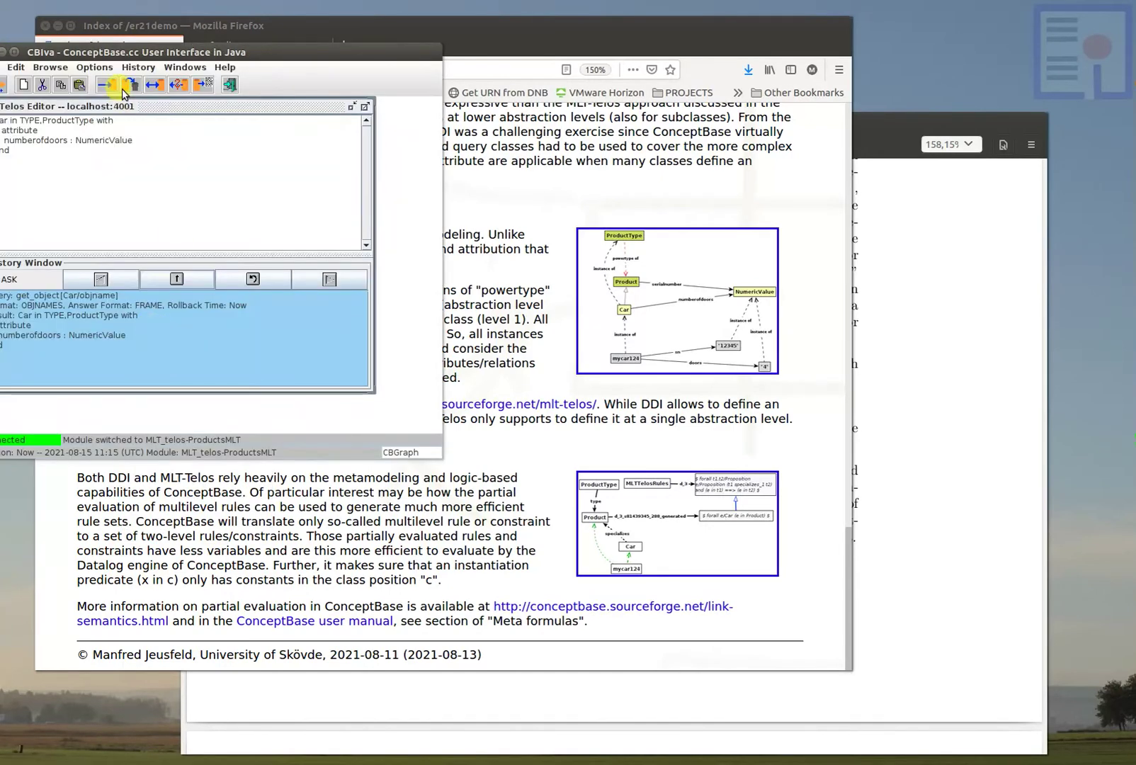
pyautogui.moveTo(109, 48); pyautogui.dragTo(167, 64)
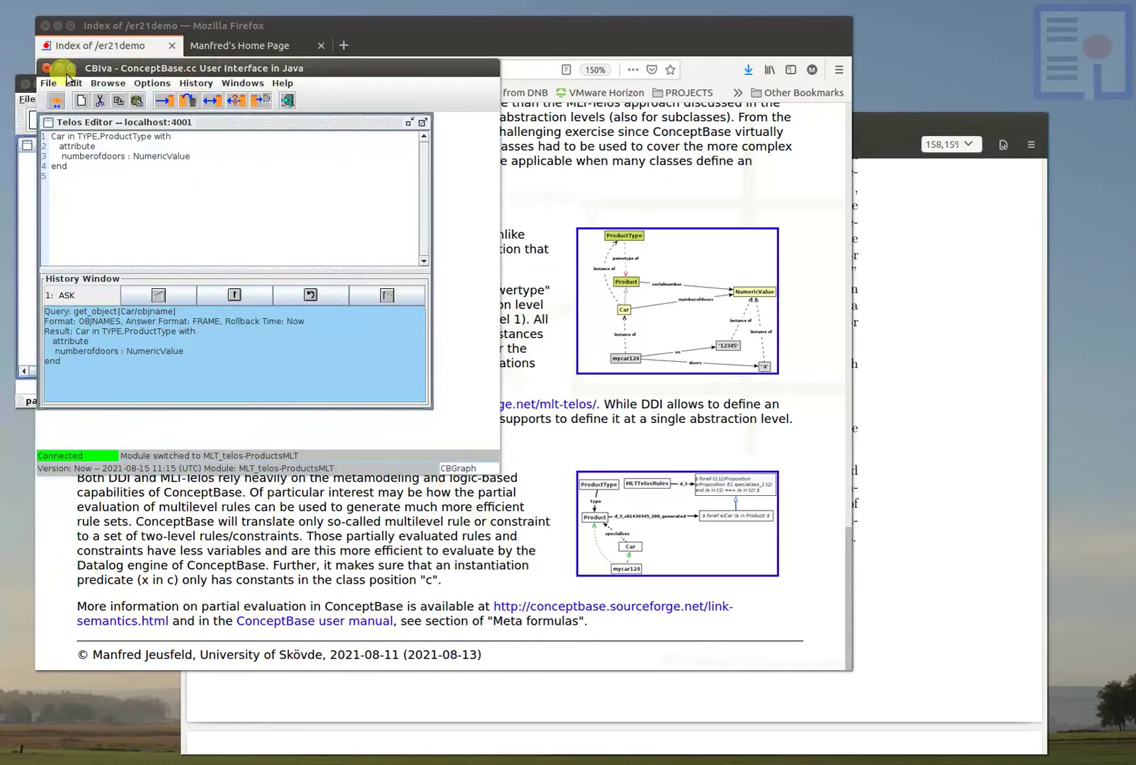
pyautogui.click(46, 68)
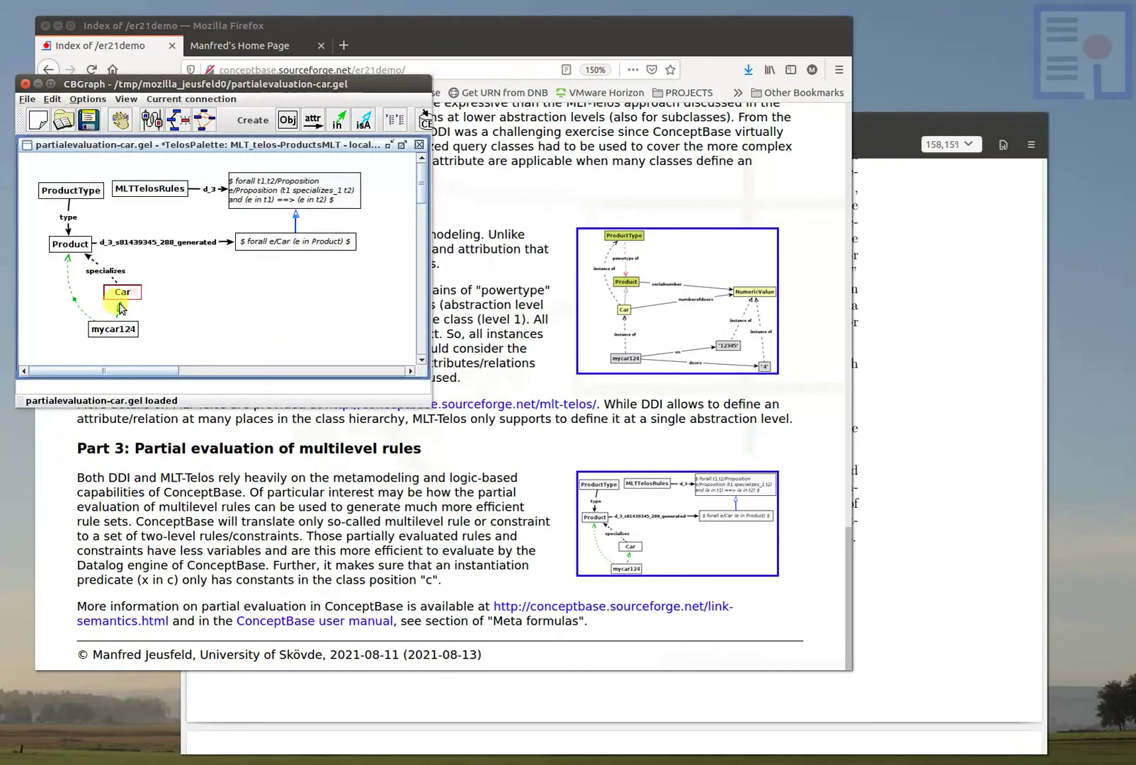
# Step: Display the Product object's frame in the Telos Editor and move the editor window clear of the graph's nodes
pyautogui.rightClick(71, 244)
pyautogui.click(112, 262)
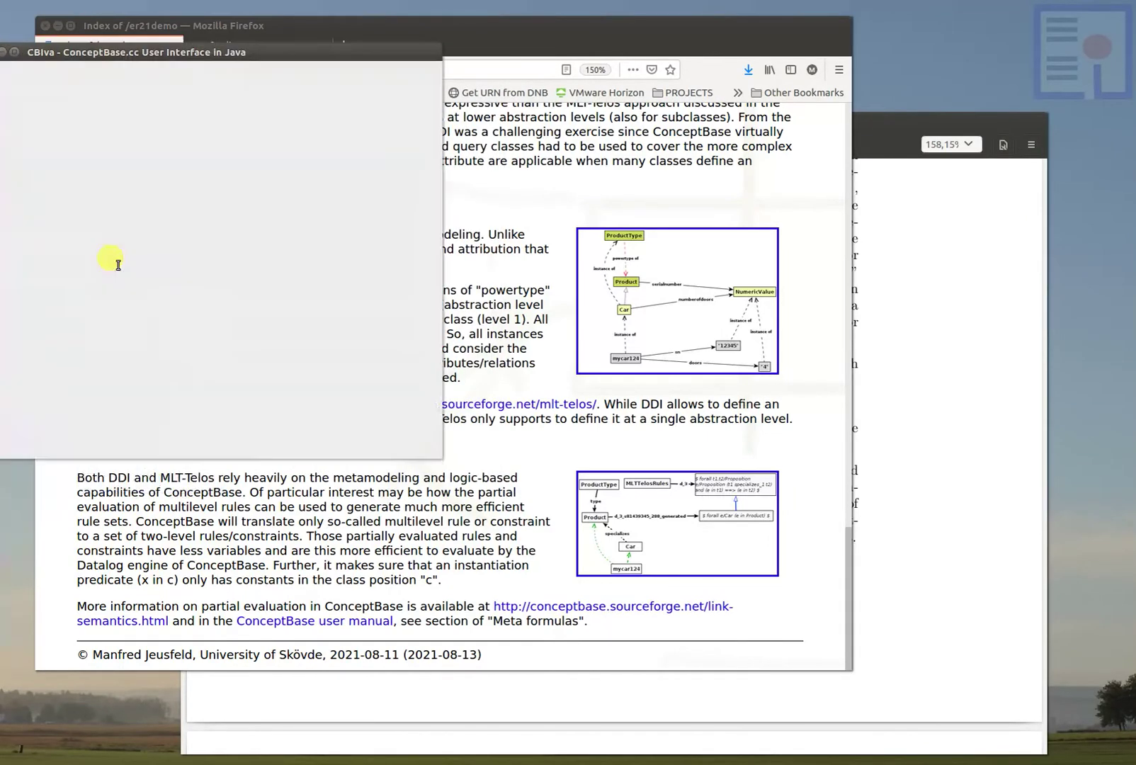
pyautogui.moveTo(135, 52); pyautogui.dragTo(352, 109)
# Step: Set the Telos Editor text size to Large and maximize the editor frame within its window
pyautogui.rightClick(328, 236)
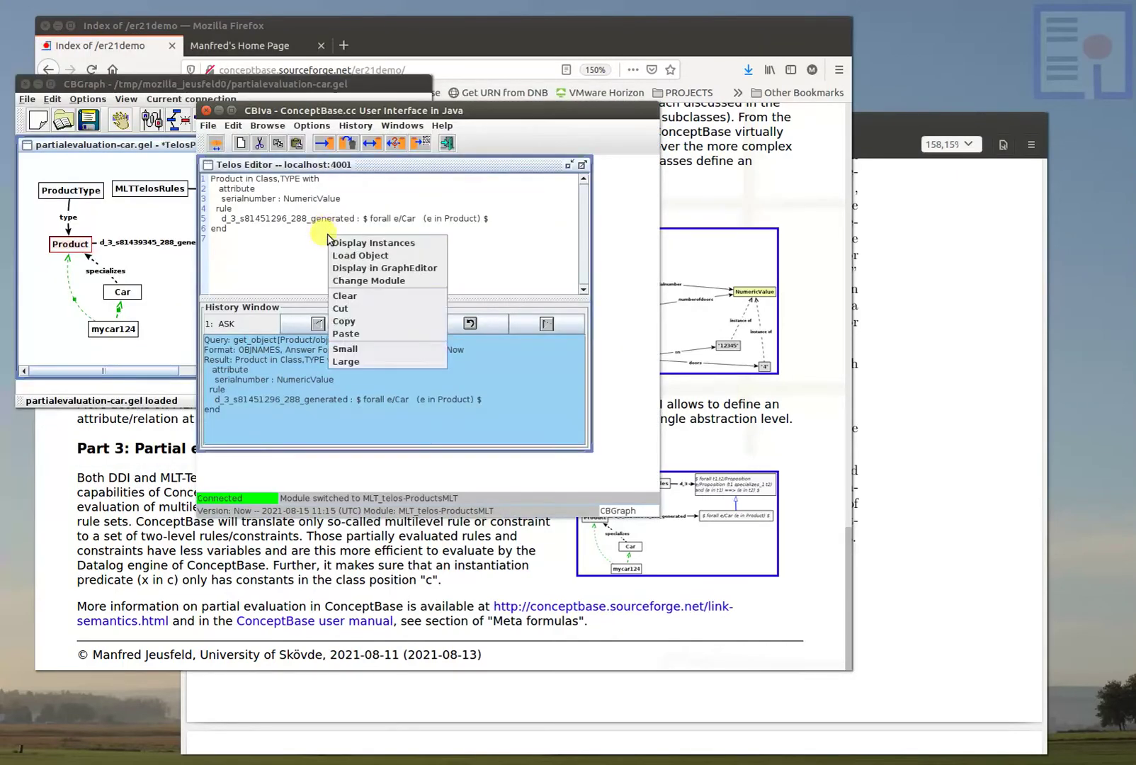
pyautogui.click(345, 362)
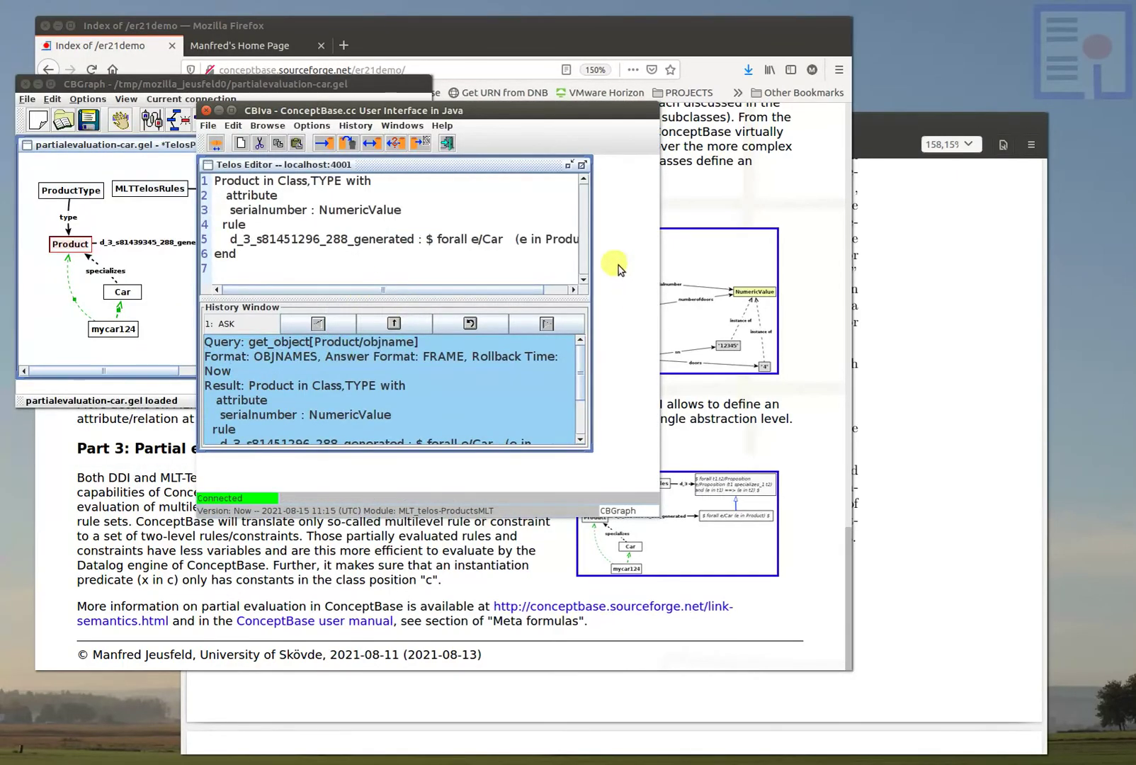
pyautogui.click(582, 166)
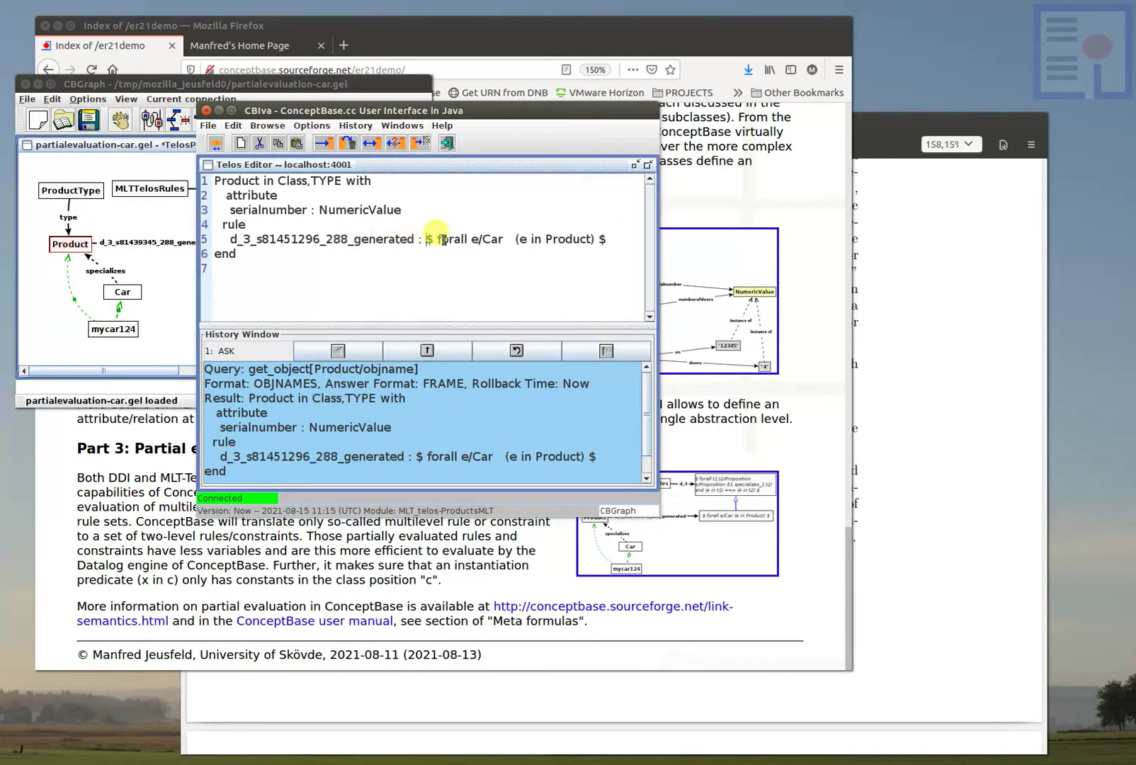
# Step: Examine the generated d_3 rule formula in the Product frame, highlighting the whole formula, the class Car and the variable e
pyautogui.moveTo(429, 239); pyautogui.dragTo(607, 240)
pyautogui.click(507, 290)
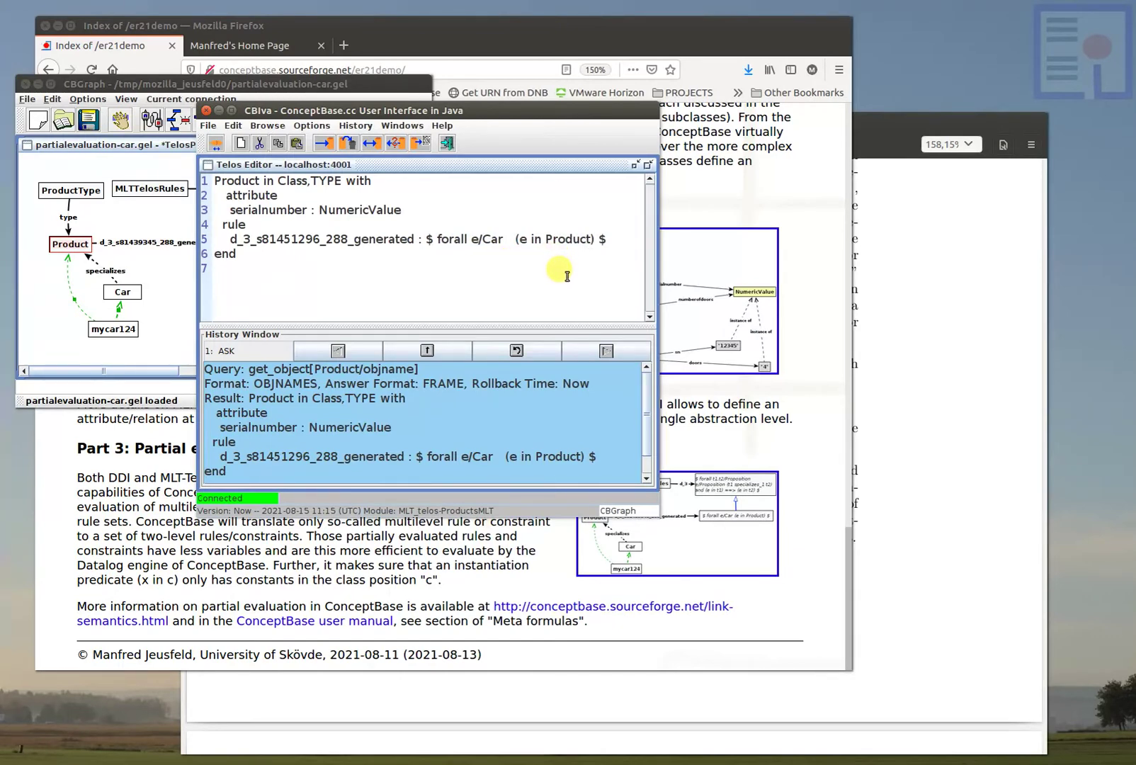
pyautogui.doubleClick(488, 241)
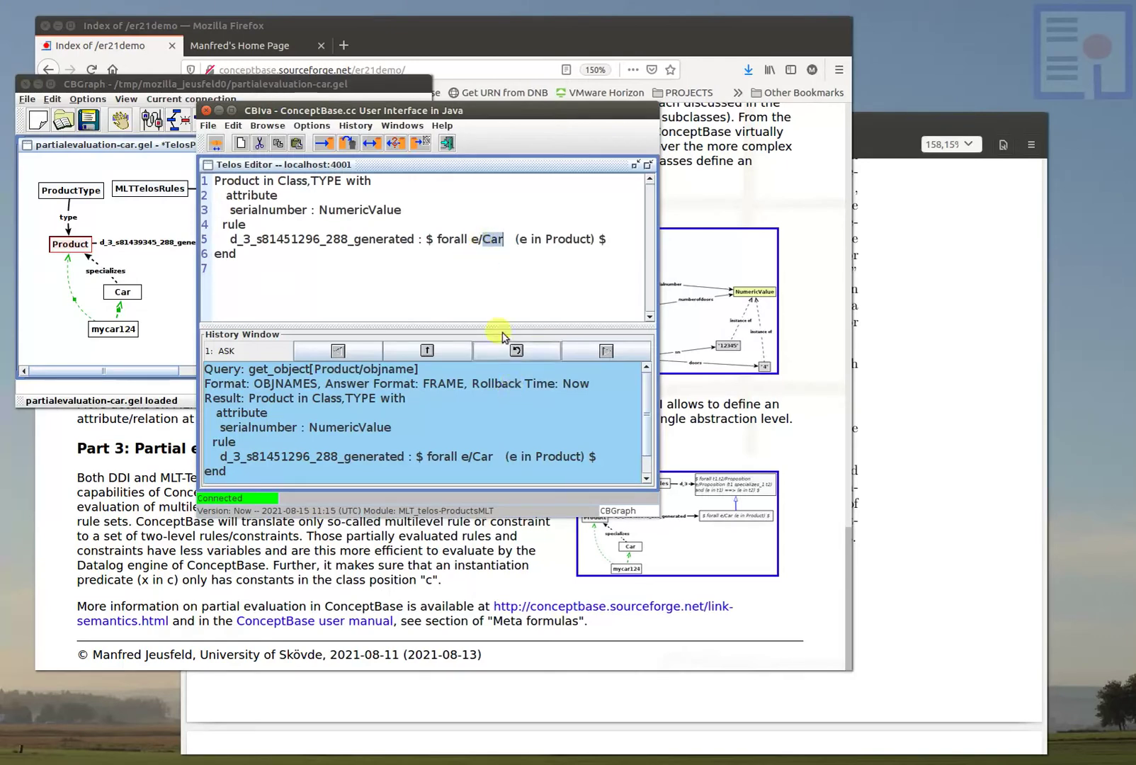
pyautogui.click(491, 239)
pyautogui.doubleClick(492, 239)
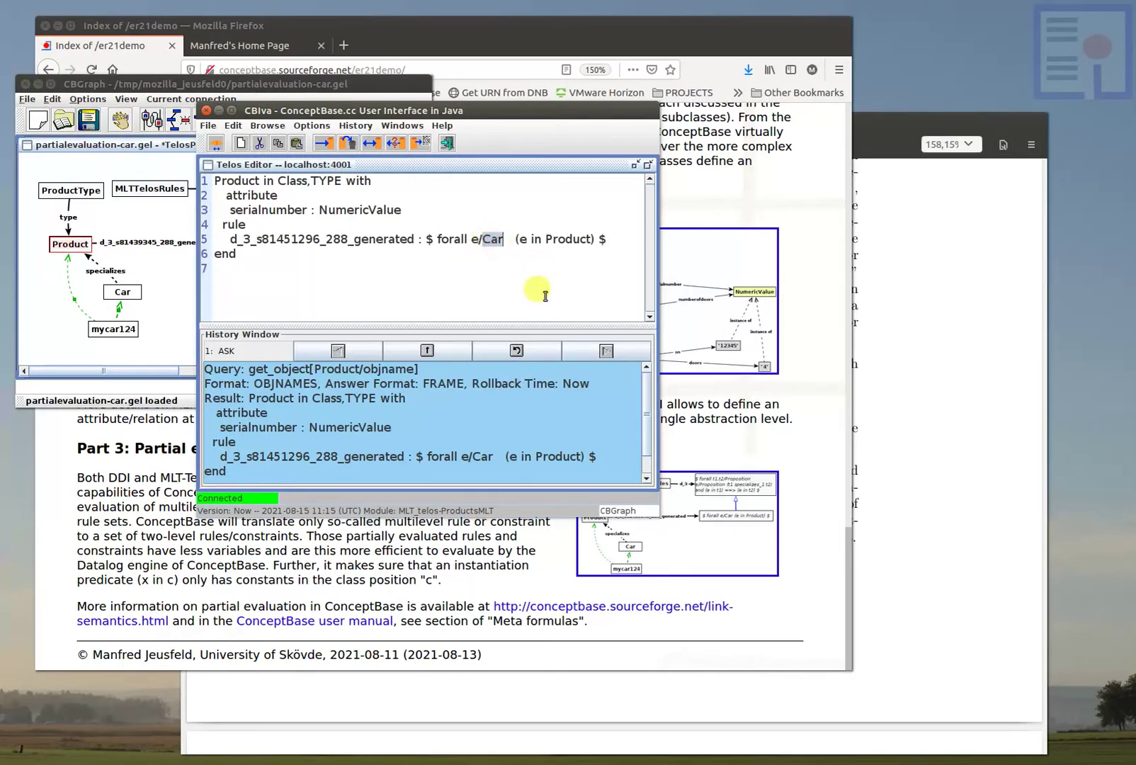
pyautogui.click(507, 236)
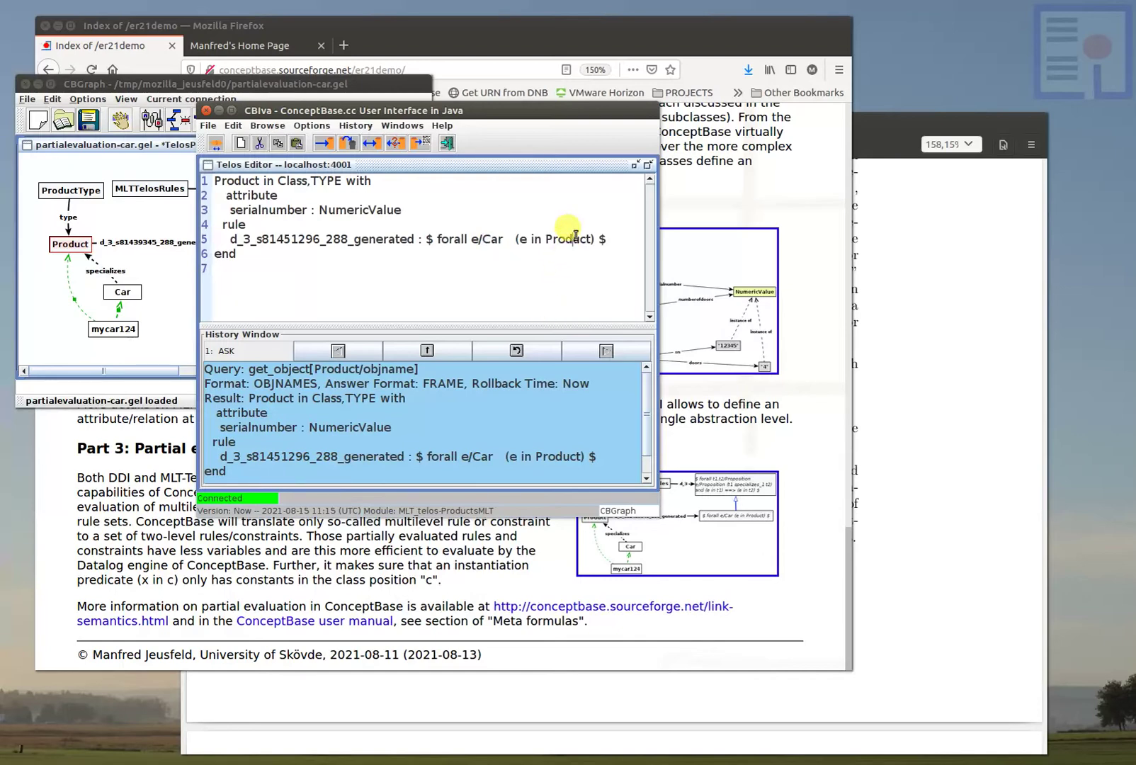
pyautogui.click(506, 264)
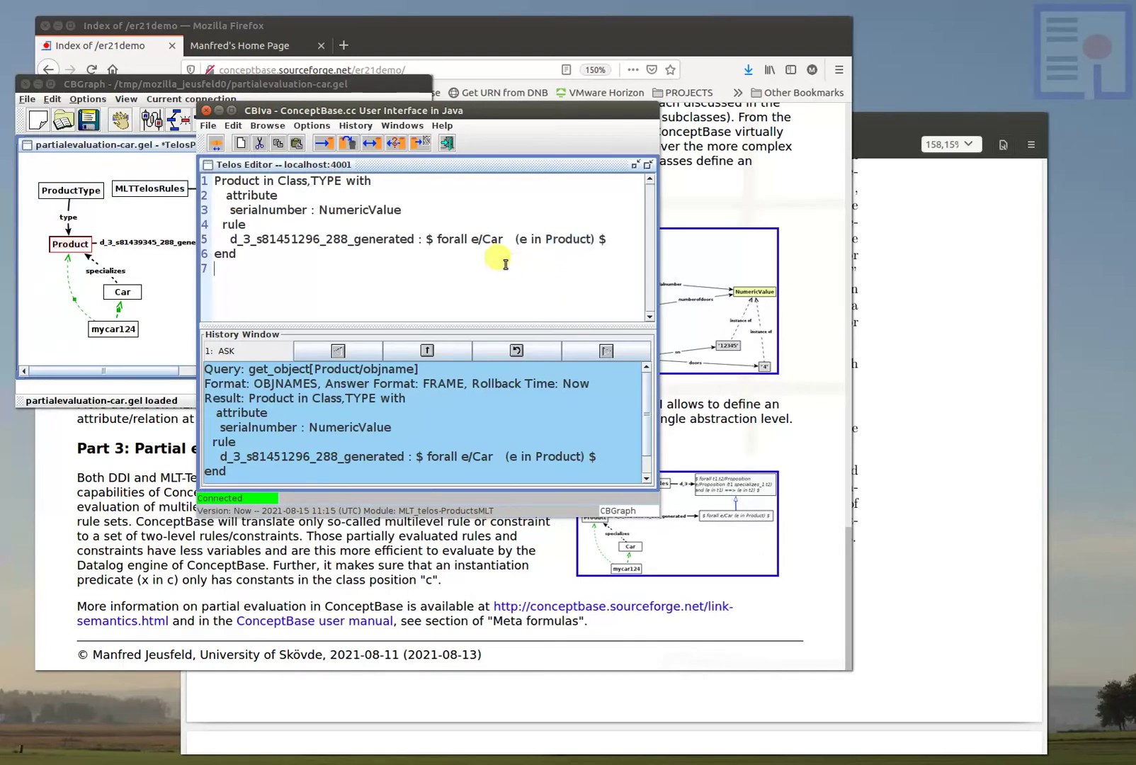
pyautogui.doubleClick(475, 239)
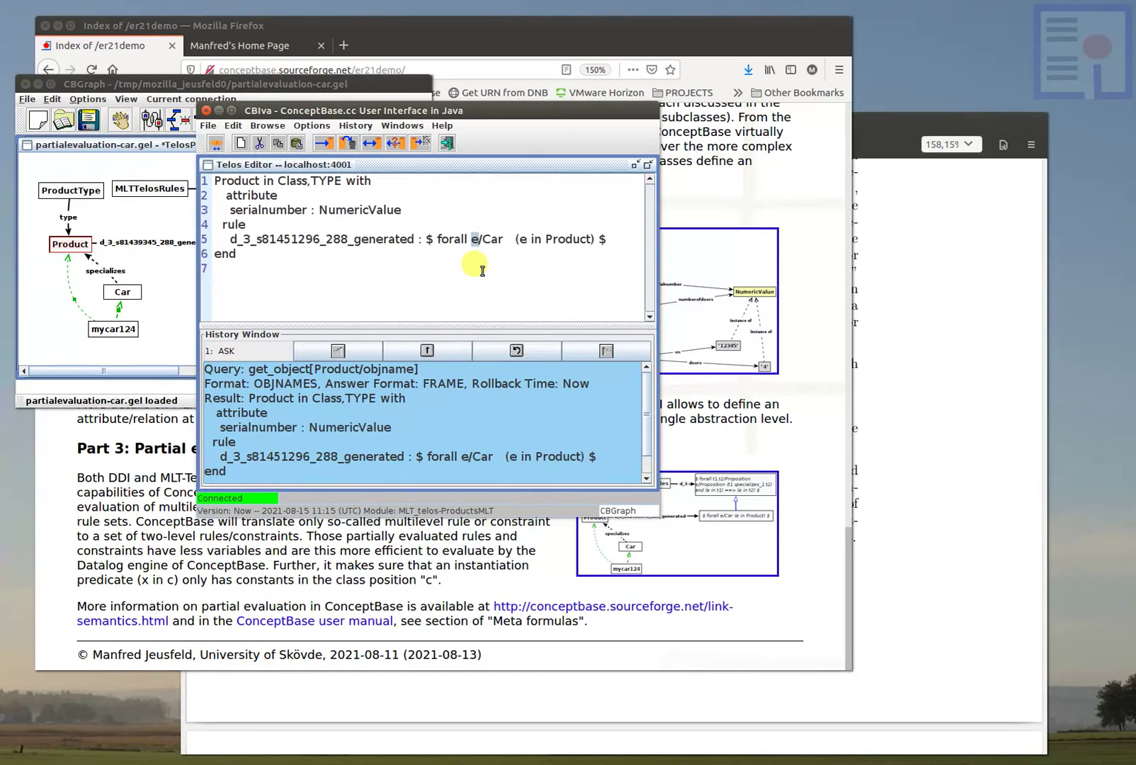
# Step: Display MLTTelosRules in the Telos Editor with its rule section in view, and widen the window to fit the long formulas
pyautogui.click(150, 189)
pyautogui.rightClick(155, 193)
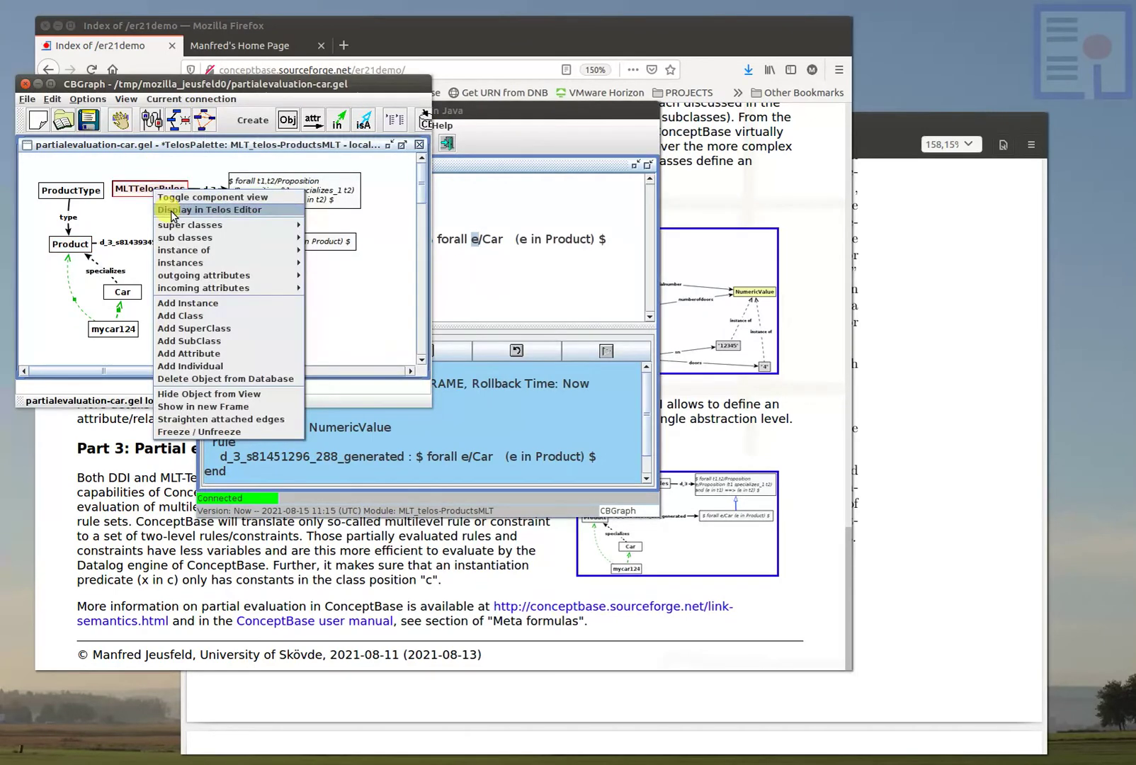
pyautogui.click(170, 211)
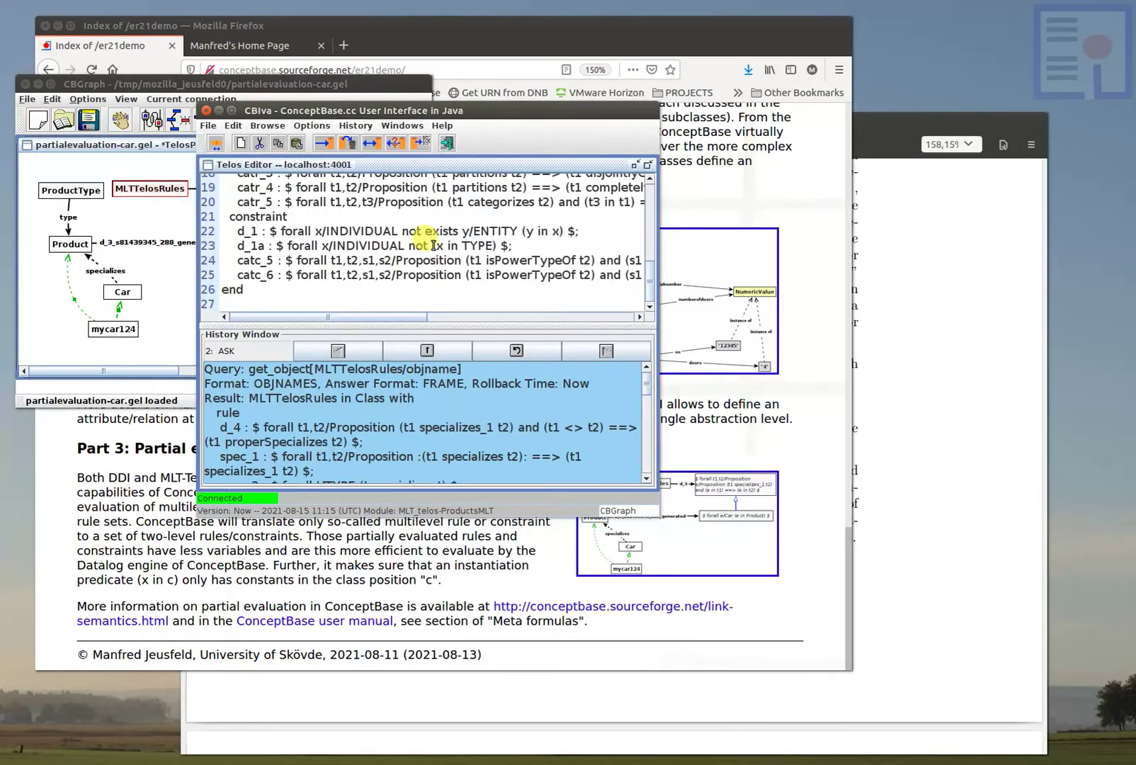
pyautogui.scroll(5, 425, 240)
pyautogui.scroll(-2, 434, 244)
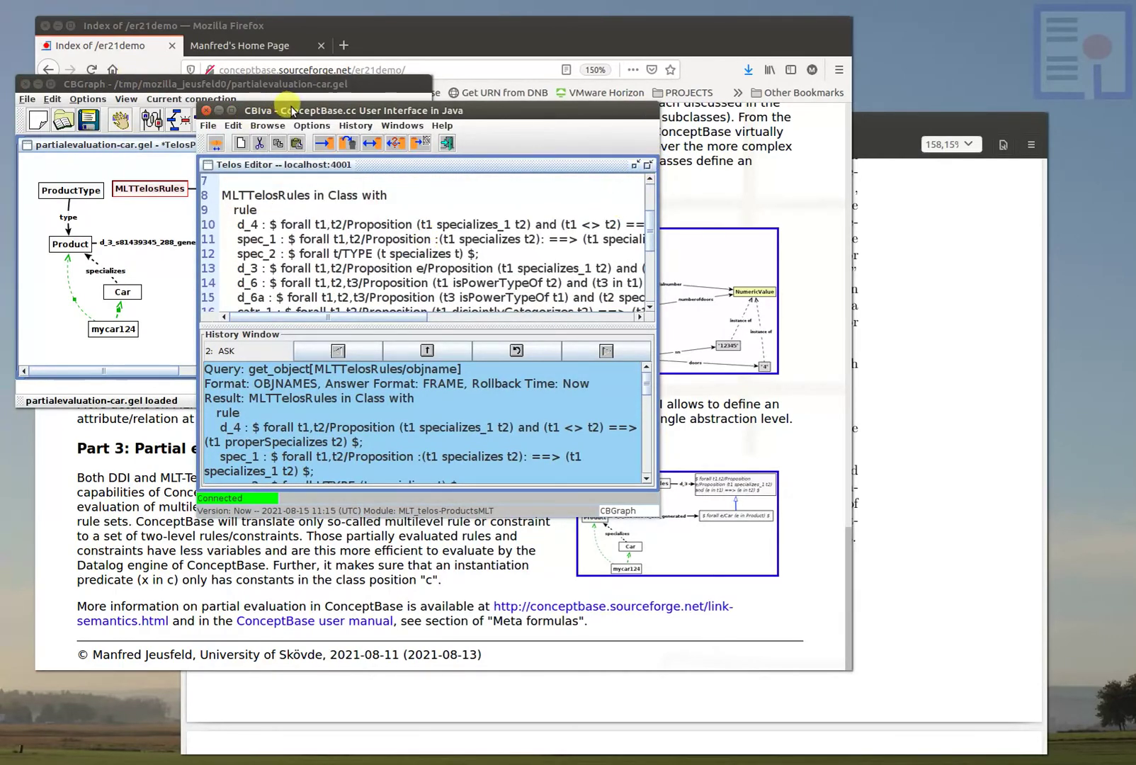
pyautogui.moveTo(291, 111); pyautogui.dragTo(226, 114)
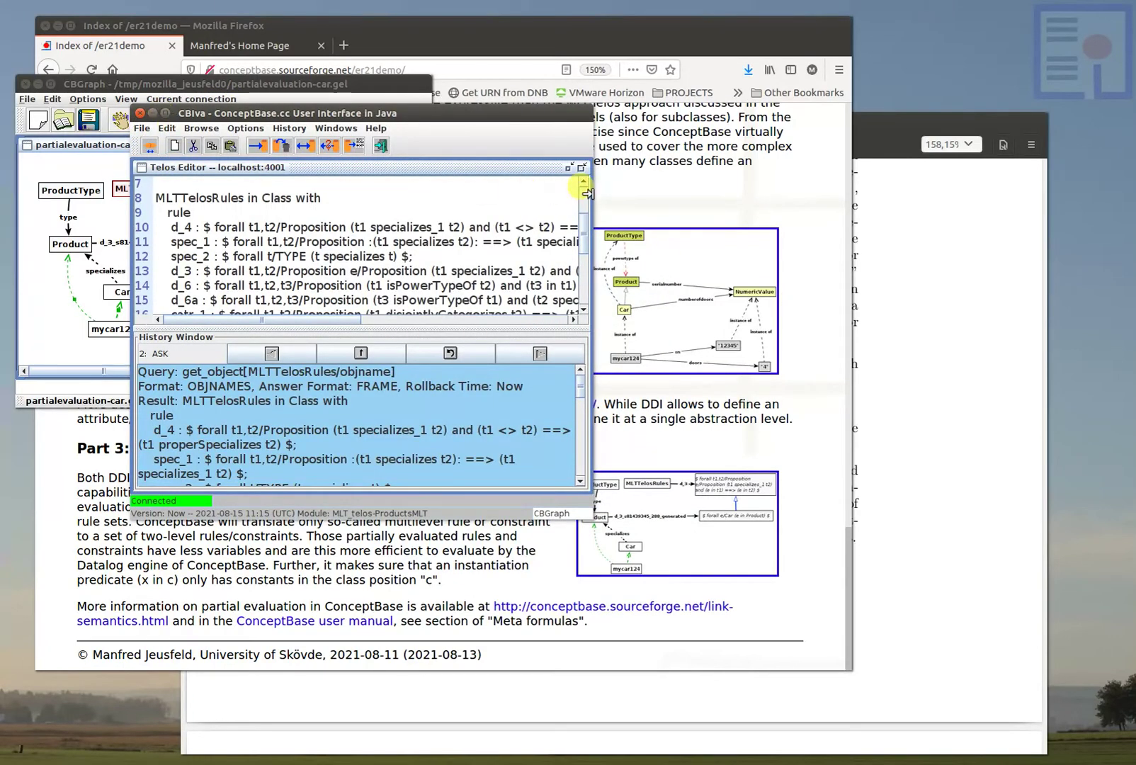
pyautogui.moveTo(588, 190); pyautogui.dragTo(912, 185)
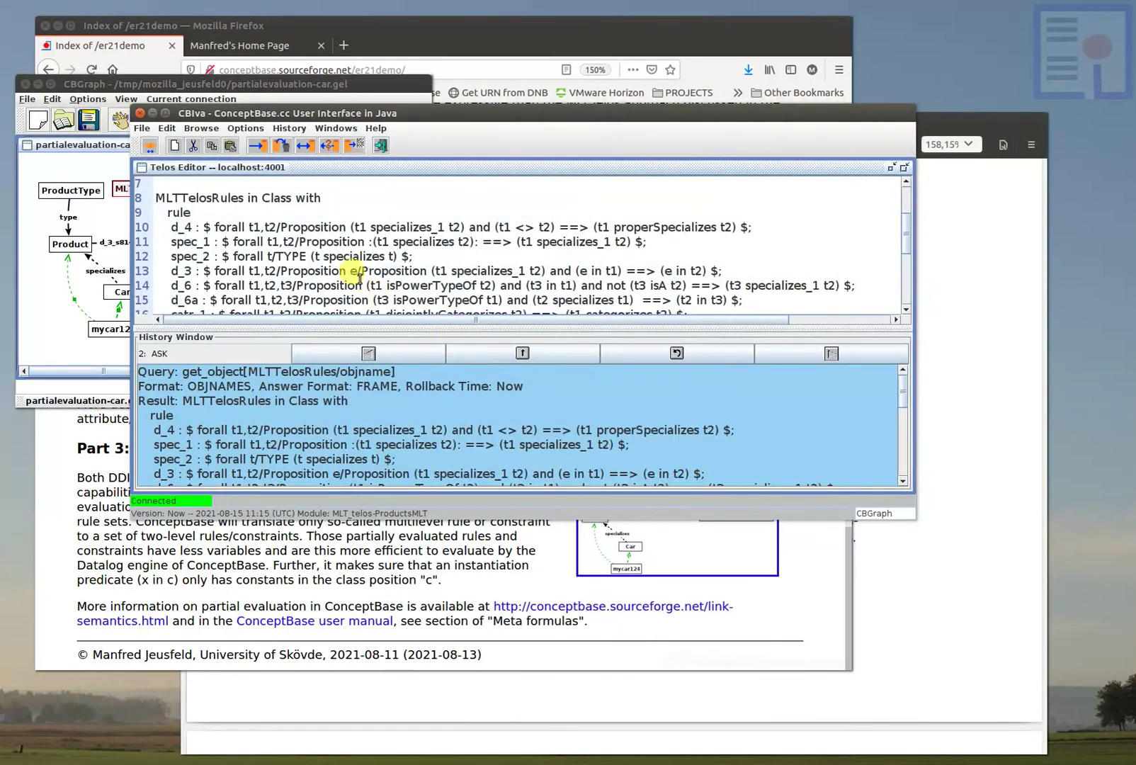
# Step: Examine the spec_2 and spec_1 rules of MLTTelosRules, highlighting their specializes and specializes_1 predicates
pyautogui.click(361, 242)
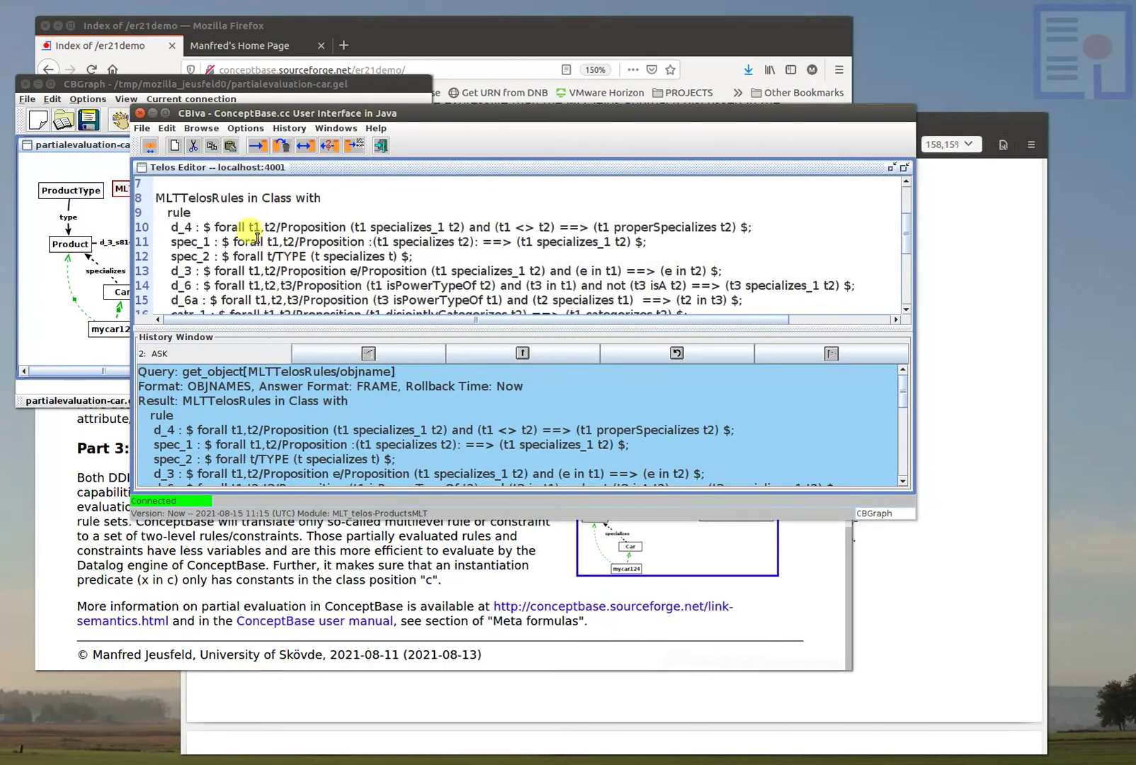
pyautogui.click(283, 242)
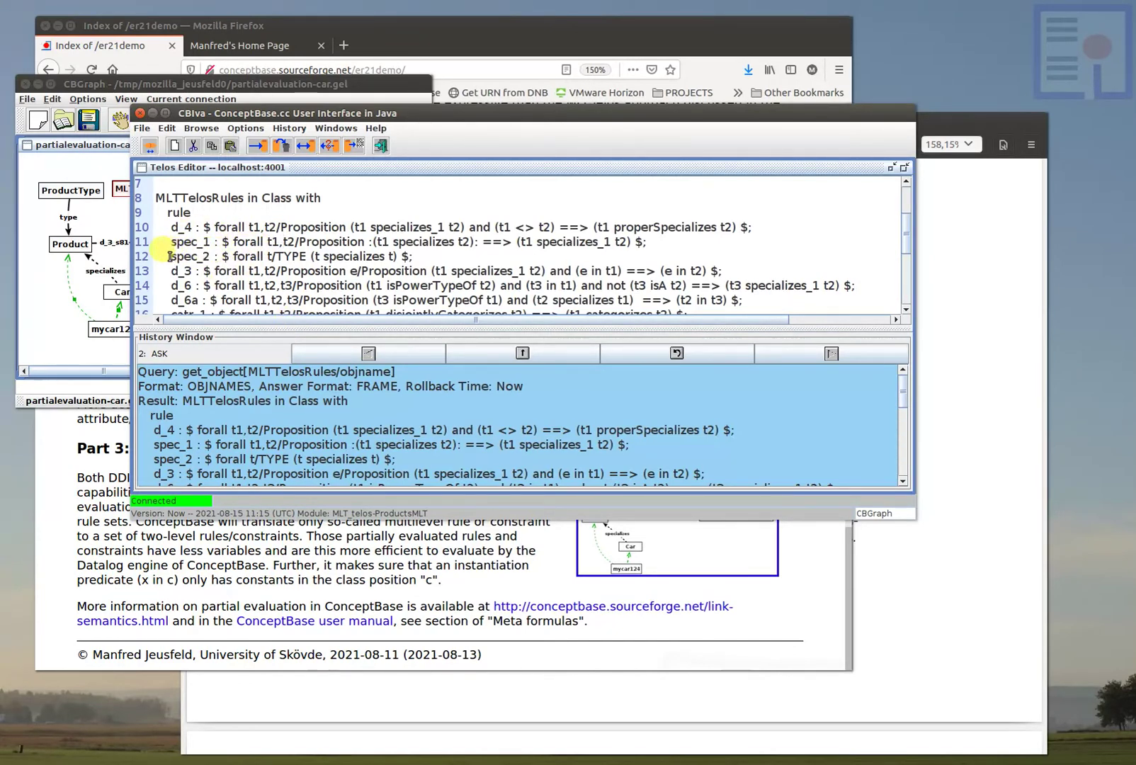
pyautogui.moveTo(169, 256); pyautogui.dragTo(414, 257)
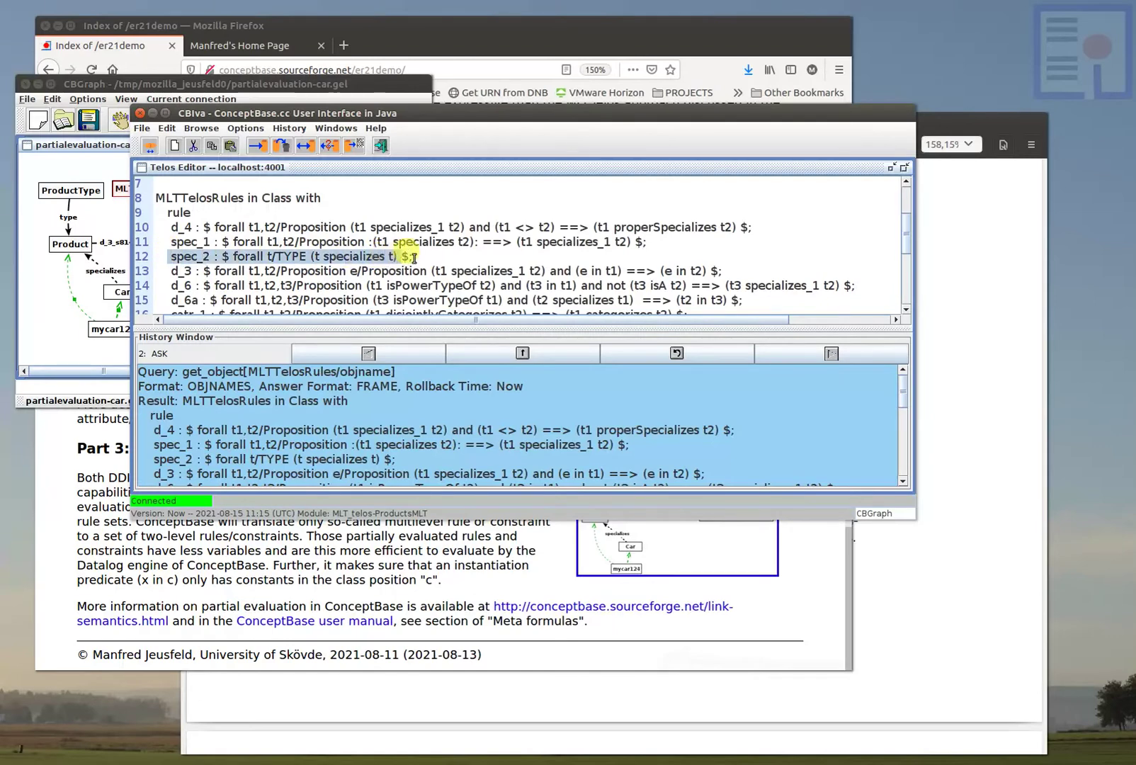
pyautogui.doubleClick(354, 256)
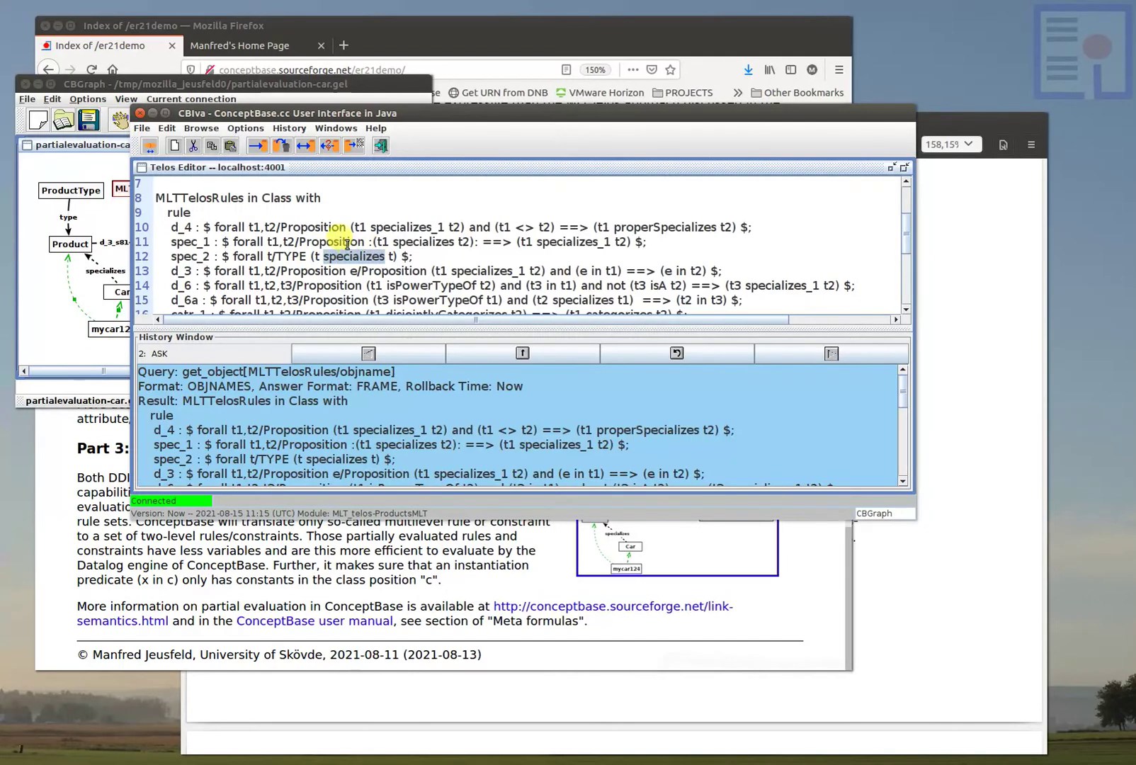
pyautogui.moveTo(368, 242); pyautogui.dragTo(478, 246)
pyautogui.click(512, 242)
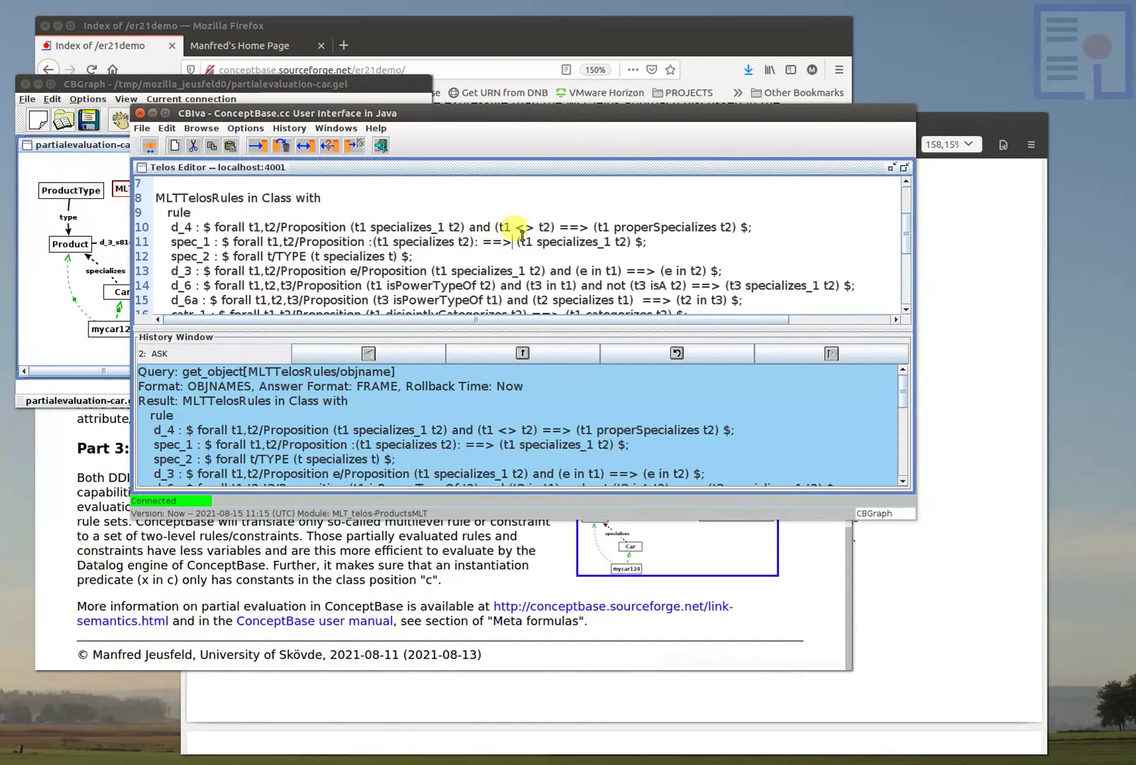
pyautogui.moveTo(539, 241); pyautogui.dragTo(612, 245)
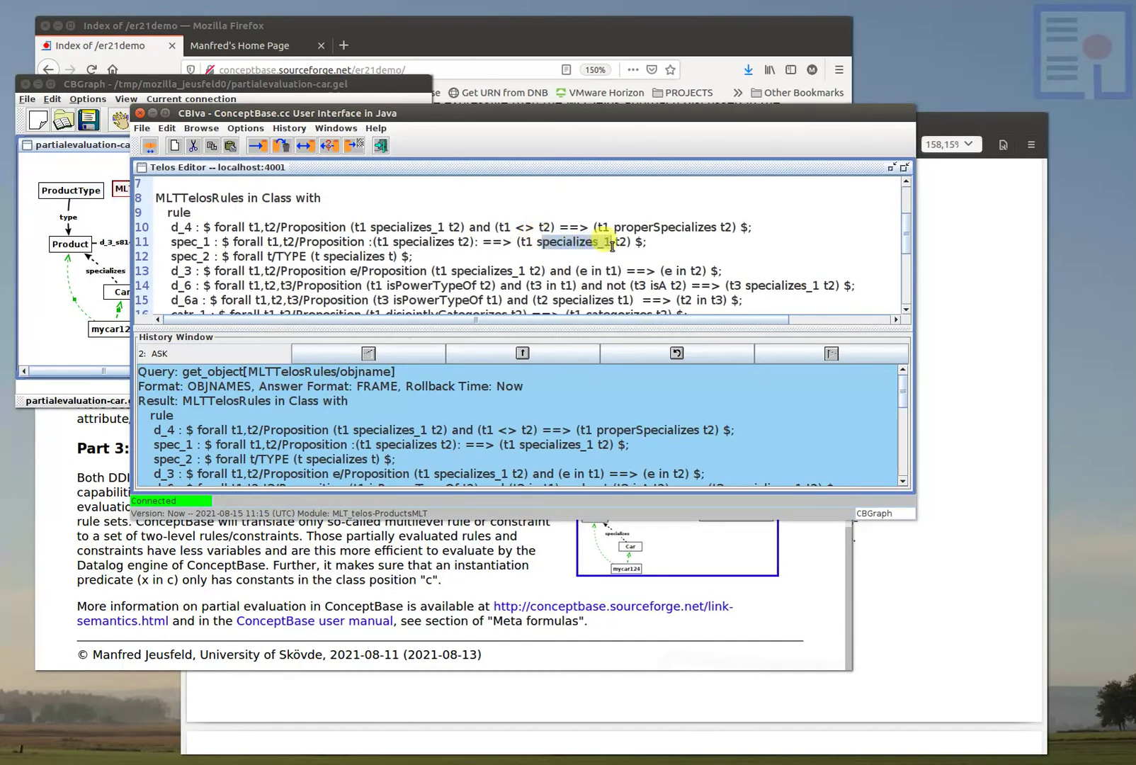
pyautogui.click(573, 242)
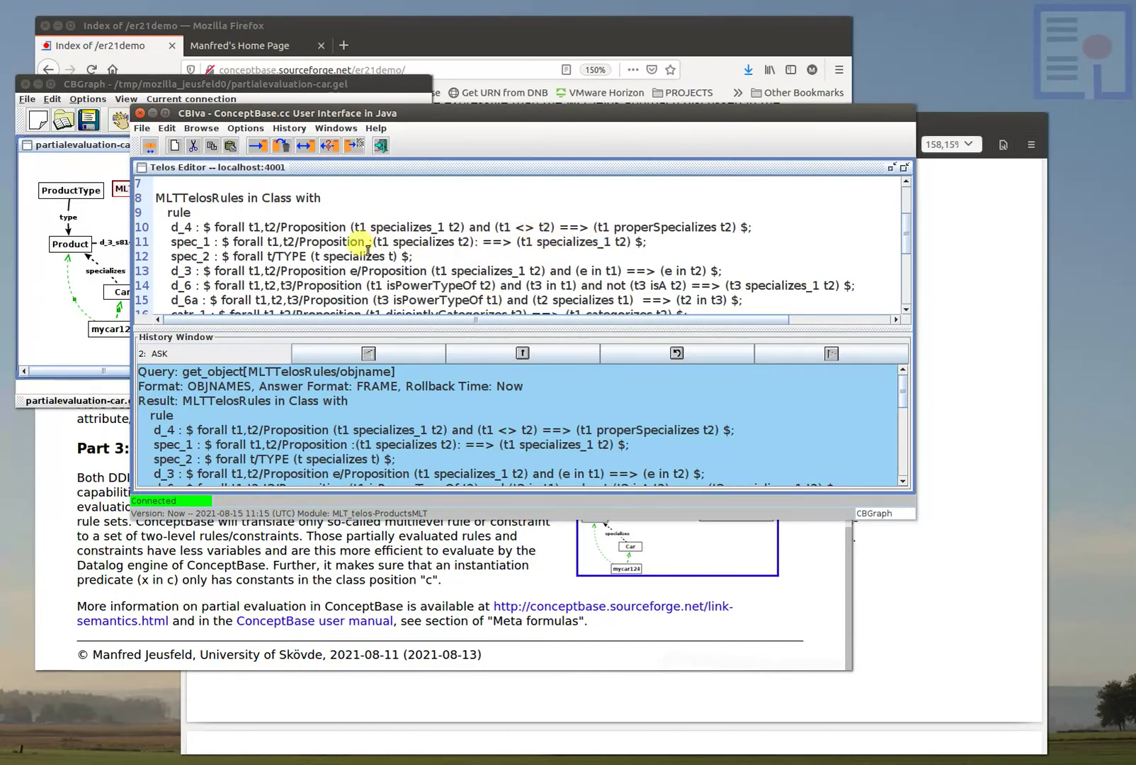
# Step: Highlight the d_3 rule of MLTTelosRules and compare it with the d_3 link in the CBGraph diagram, moving the CBIva window clear of the graph
pyautogui.scroll(-1, 367, 247)
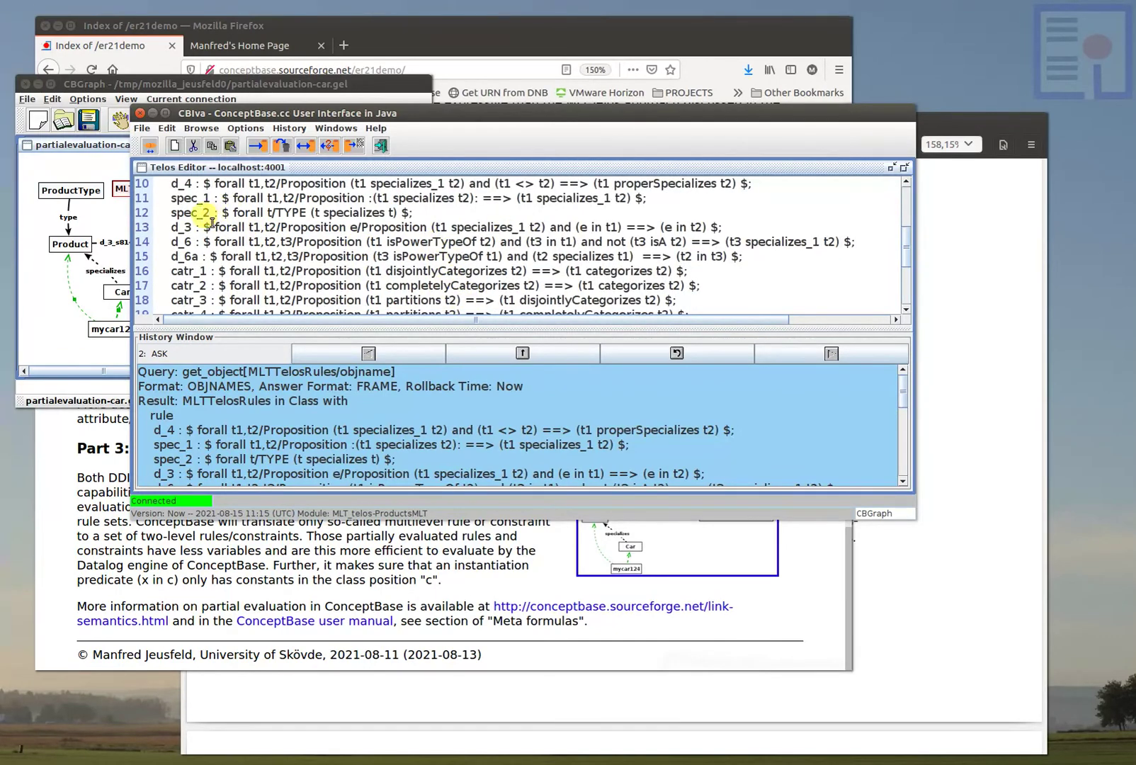
pyautogui.moveTo(170, 229); pyautogui.dragTo(722, 224)
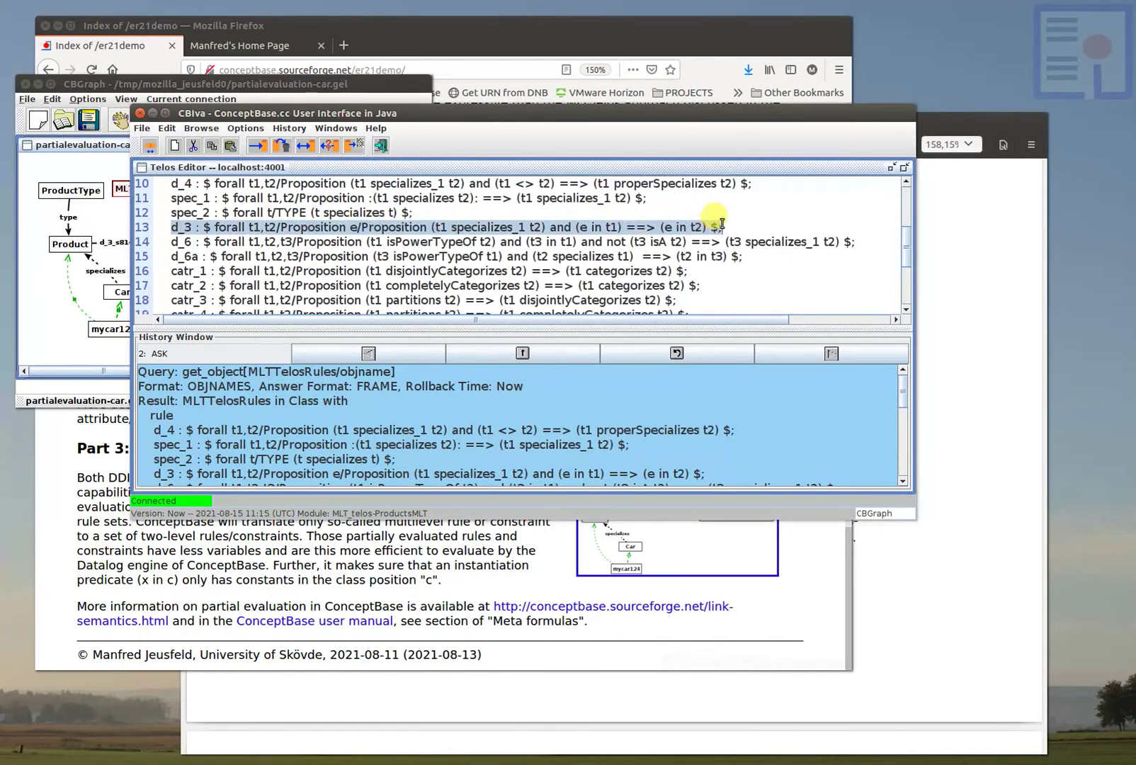
pyautogui.moveTo(391, 113); pyautogui.dragTo(388, 256)
pyautogui.click(201, 193)
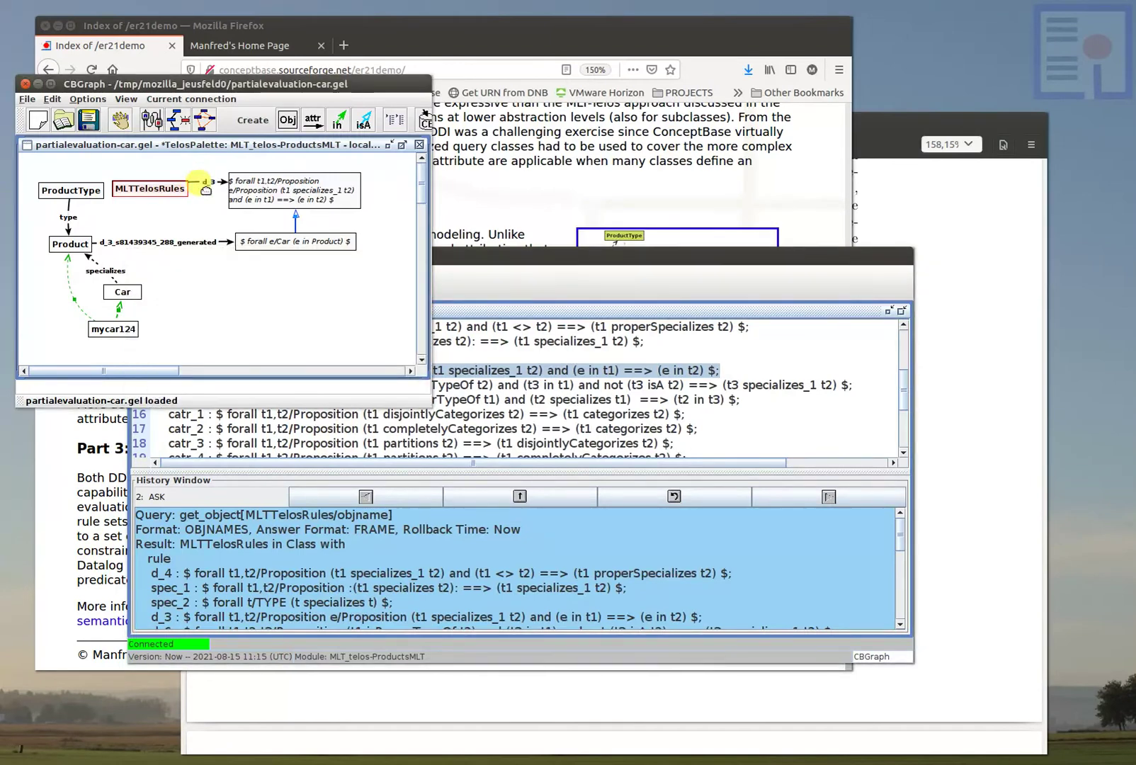
pyautogui.click(481, 255)
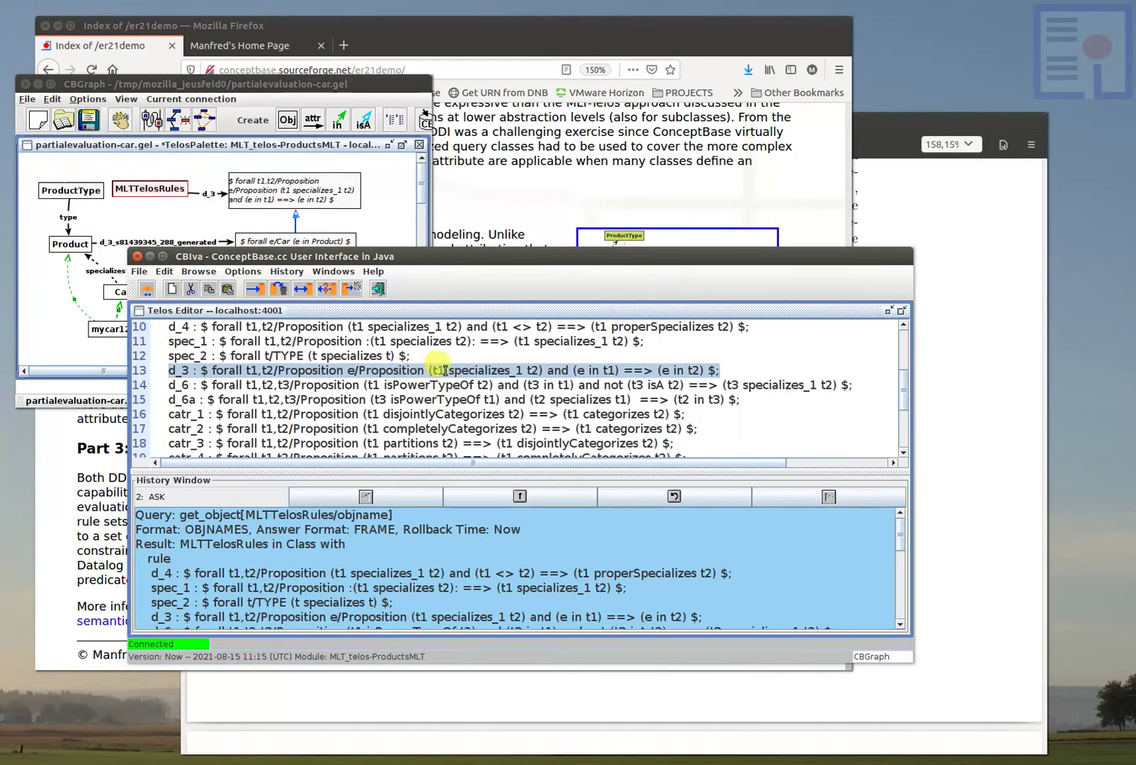
pyautogui.click(529, 370)
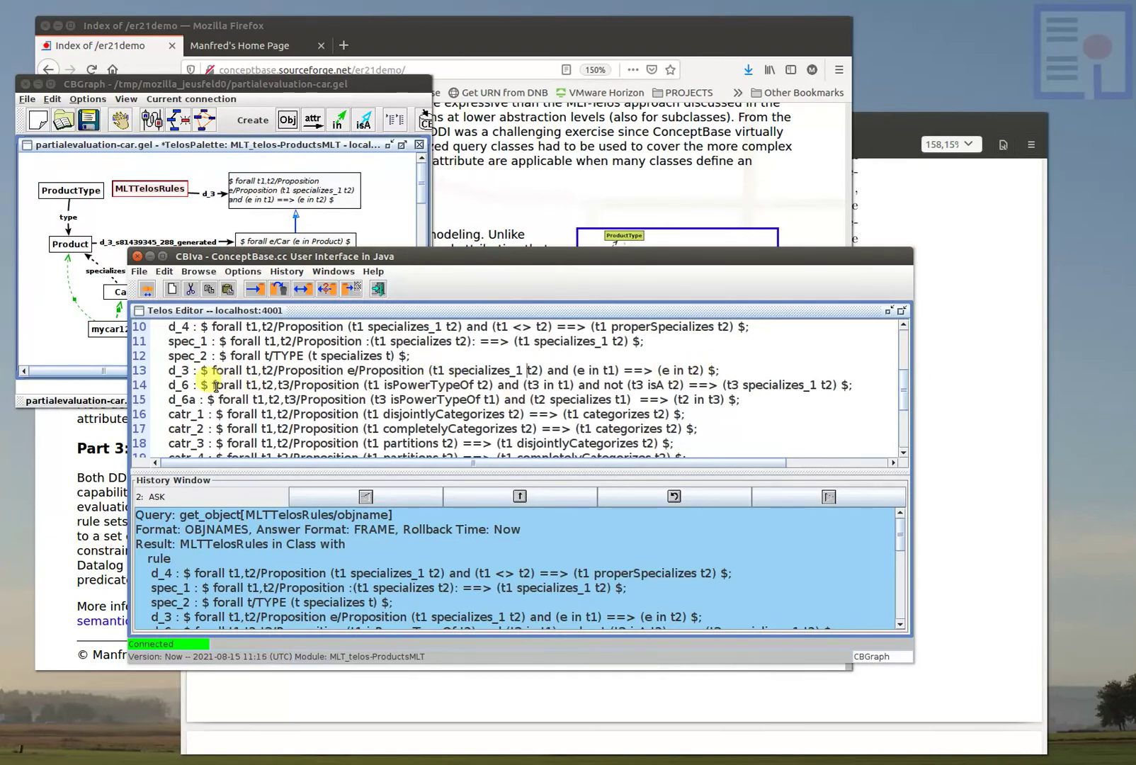
# Step: Examine the d_6 and d_6a rules with their isPowerTypeOf predicates, checking them against the Product and Car graph in CBGraph
pyautogui.tripleClick(276, 385)
pyautogui.click(462, 414)
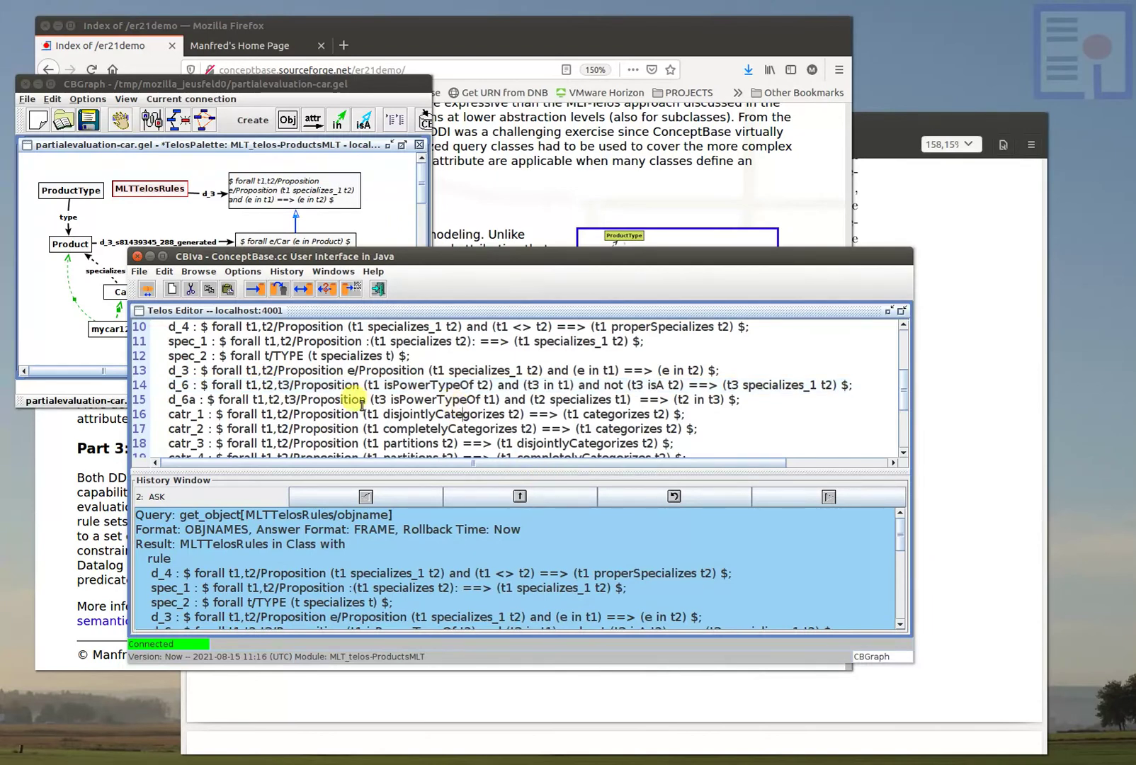
pyautogui.click(479, 385)
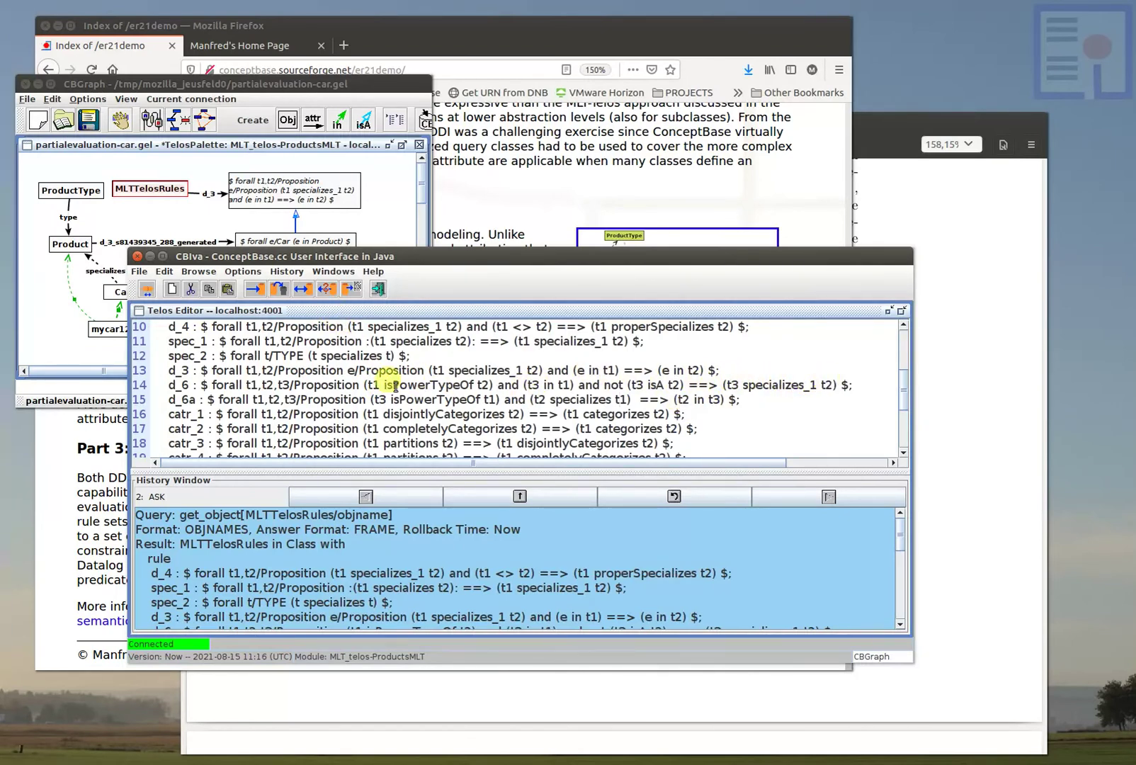
pyautogui.click(39, 294)
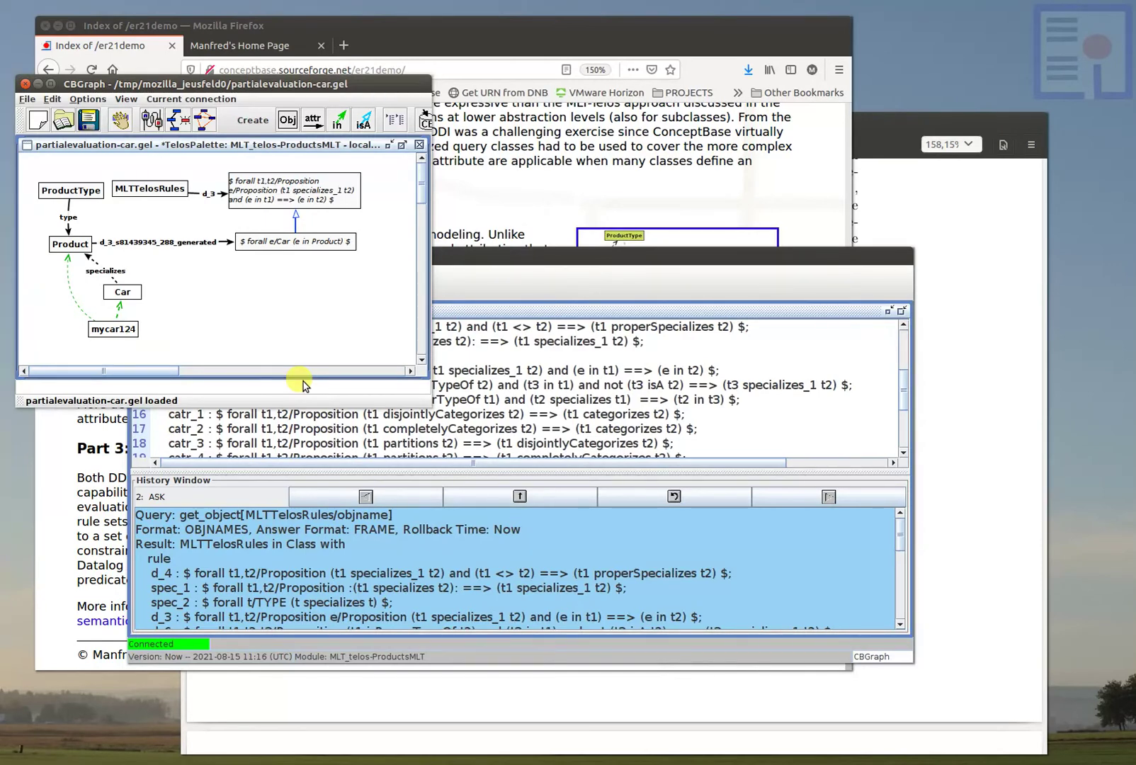
pyautogui.click(593, 385)
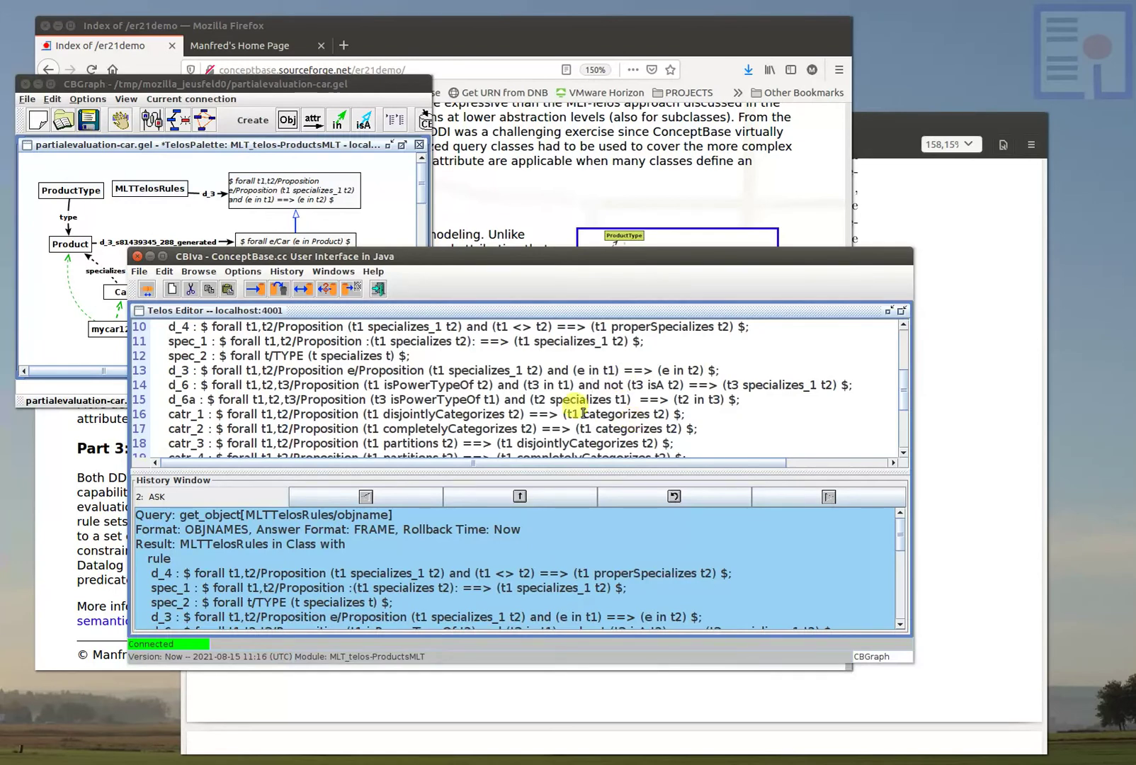
pyautogui.click(394, 399)
# Step: Examine the constraint section of MLTTelosRules, highlighting the INDIVIDUAL and ENTITY conditions of d_1 and the INDIVIDUAL condition of d_1a
pyautogui.scroll(-1, 395, 398)
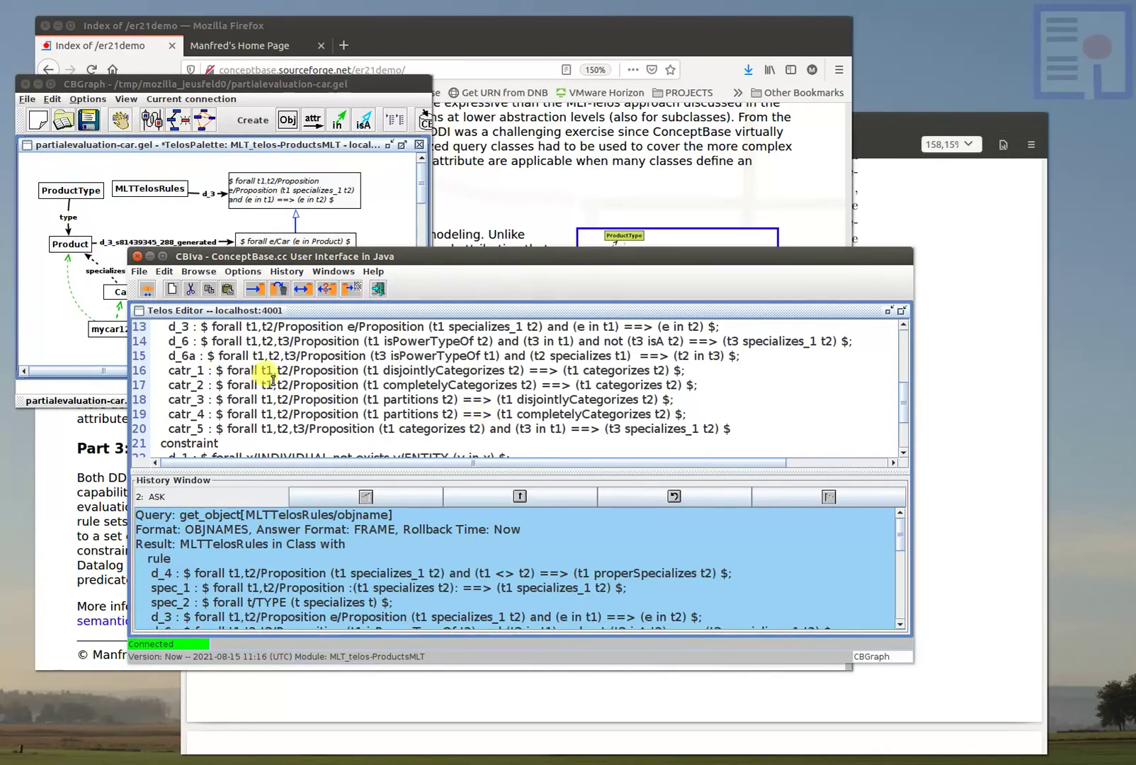
pyautogui.scroll(-2, 265, 379)
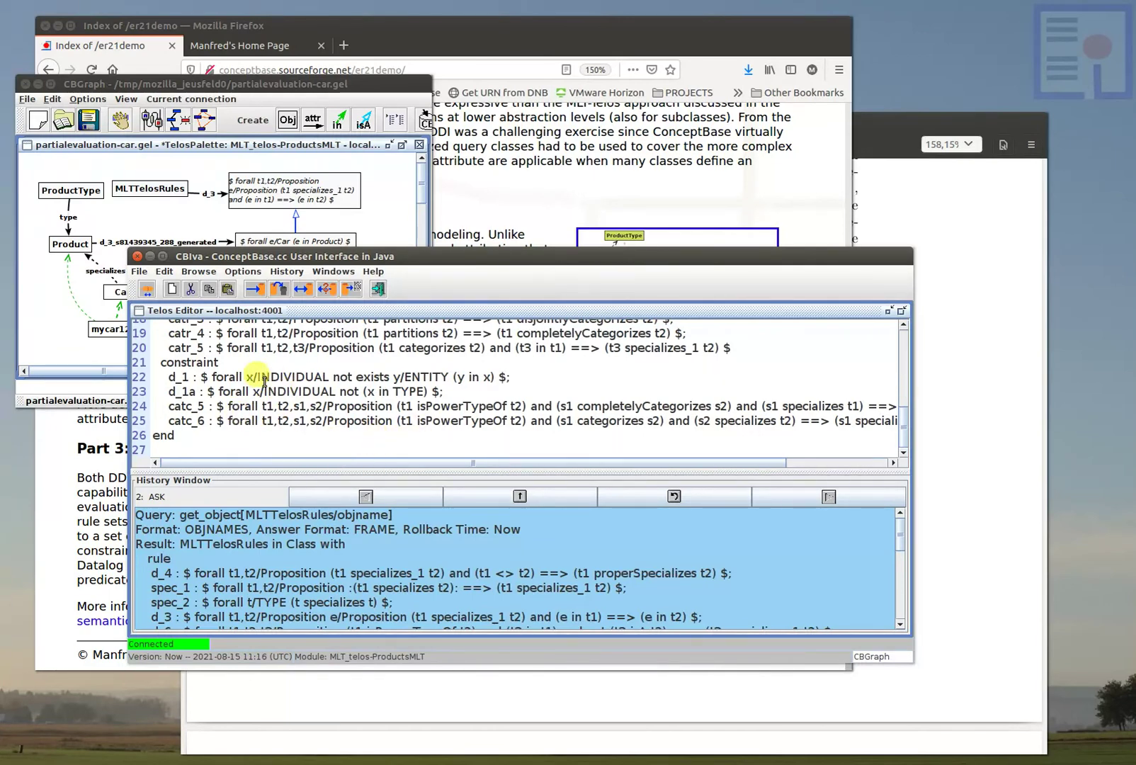
pyautogui.moveTo(247, 373); pyautogui.dragTo(459, 374)
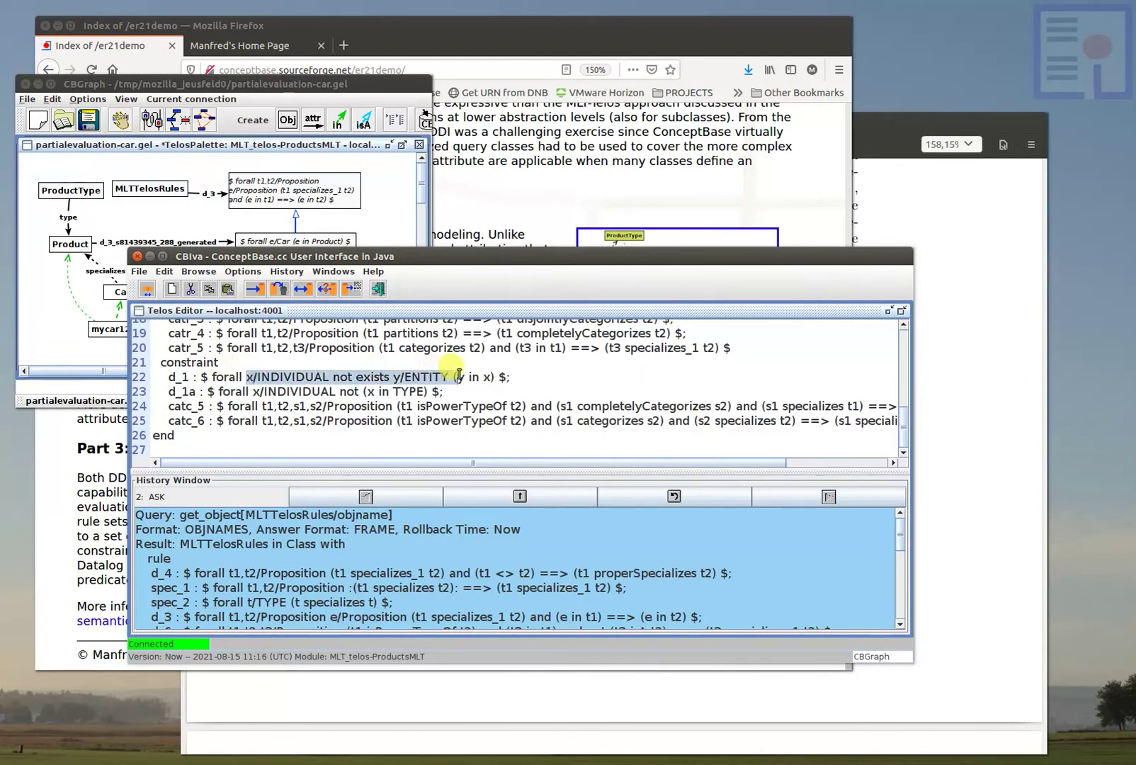
pyautogui.click(459, 374)
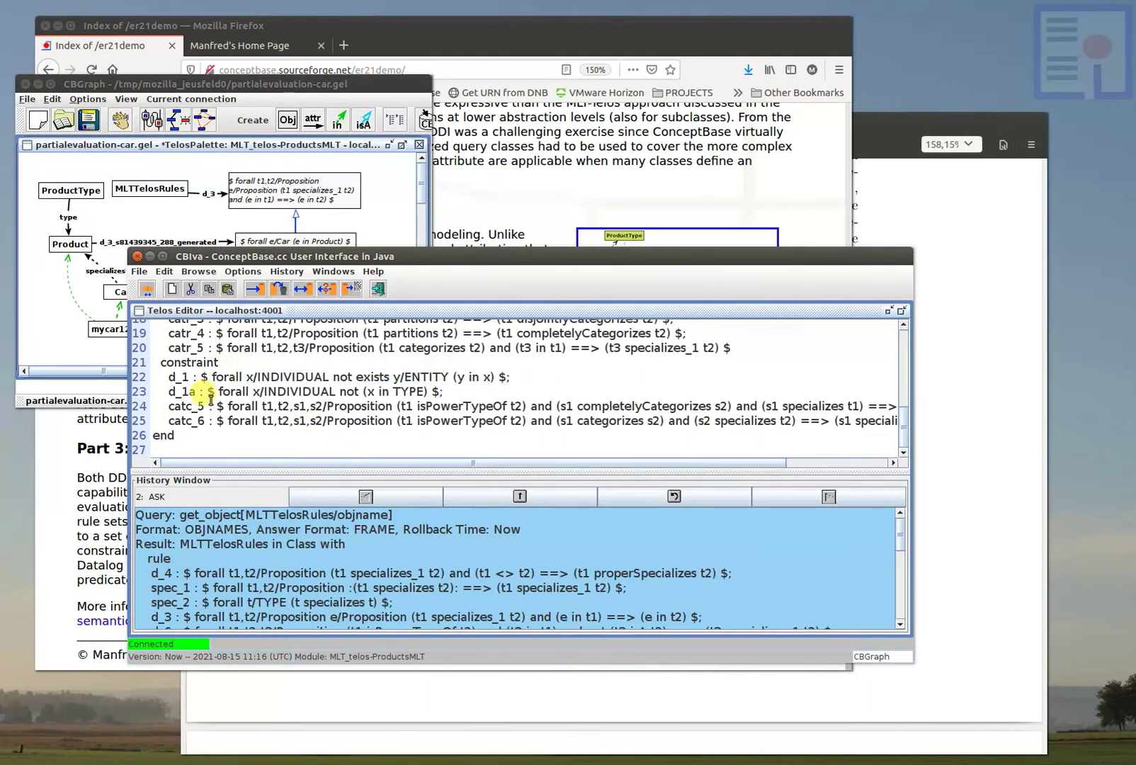
pyautogui.moveTo(230, 393); pyautogui.dragTo(369, 393)
pyautogui.click(369, 394)
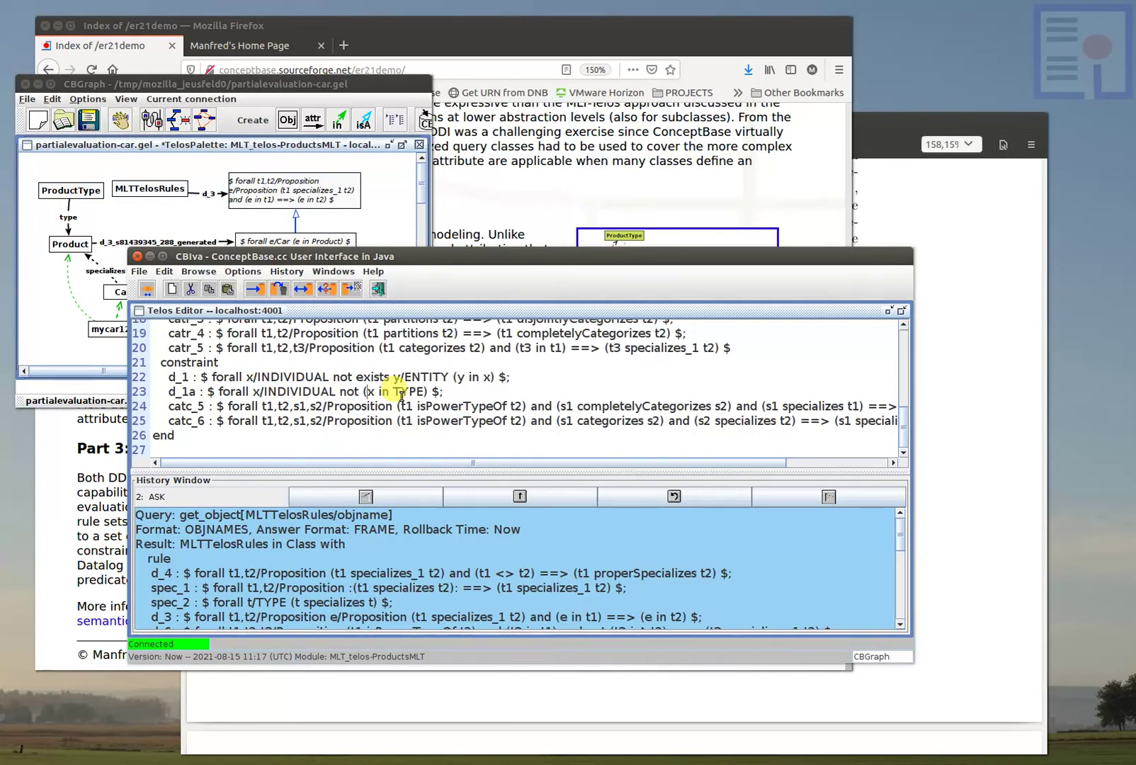
# Step: Switch to the er21demo page in Firefox and select its web address
pyautogui.click(336, 85)
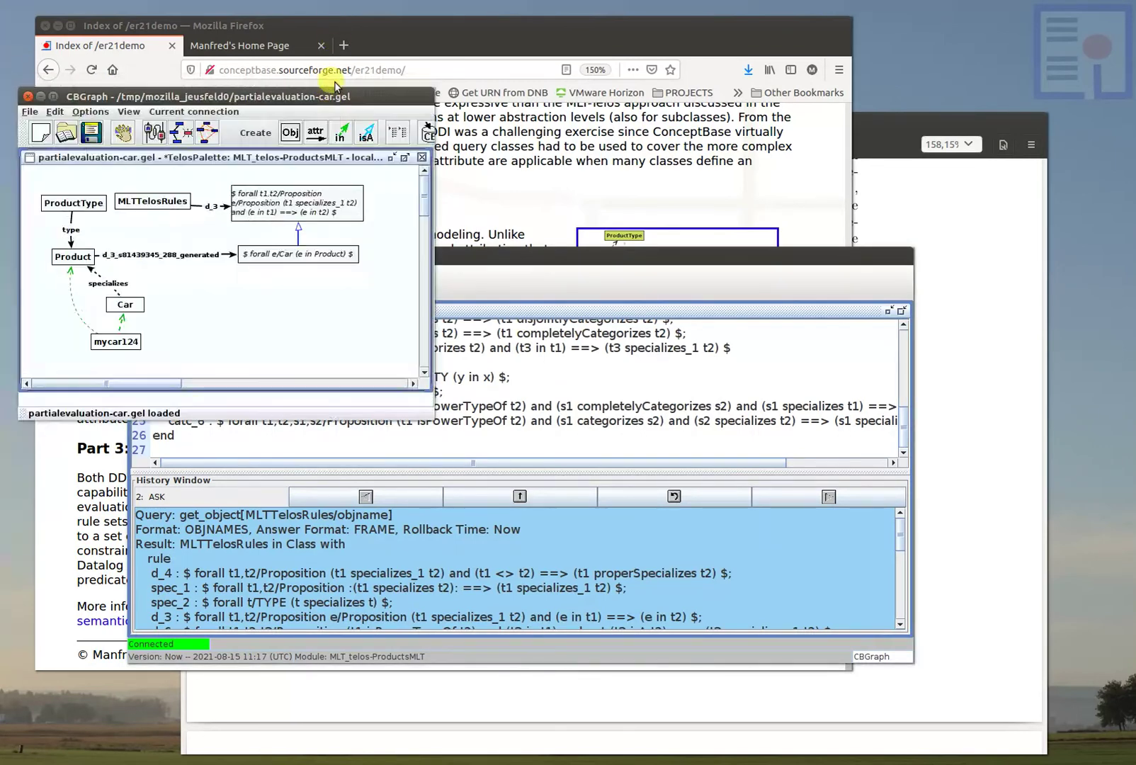
pyautogui.click(312, 69)
pyautogui.click(326, 71)
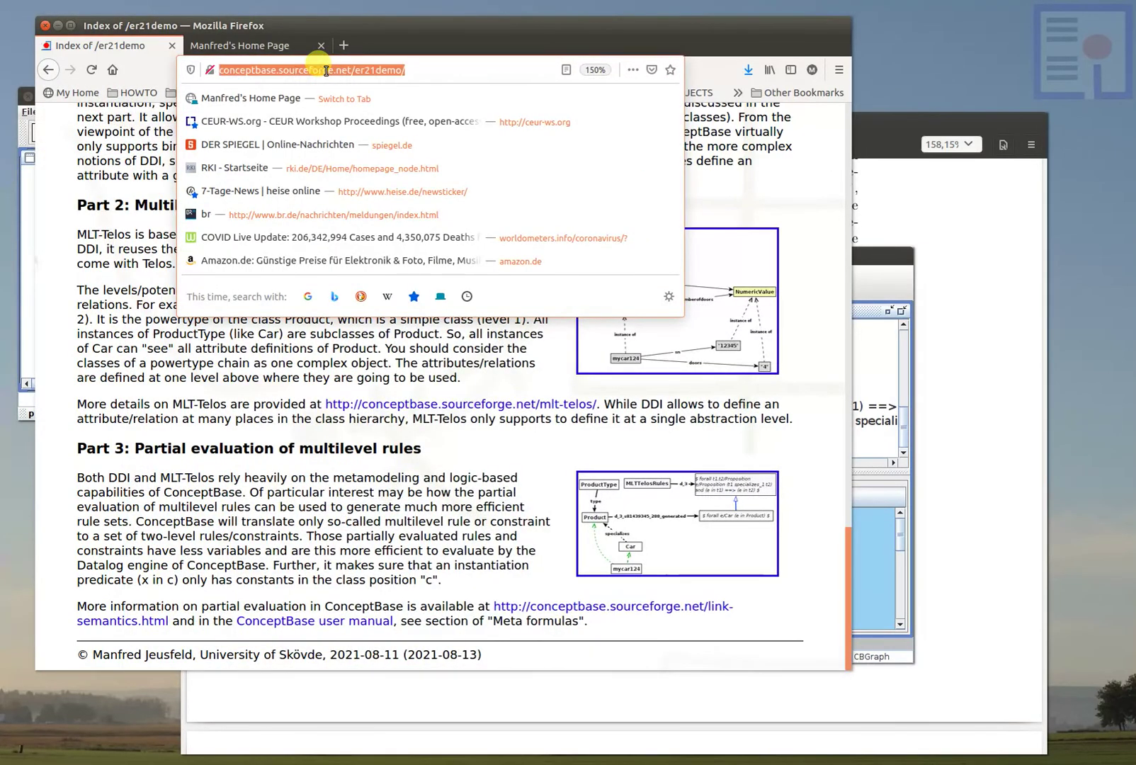